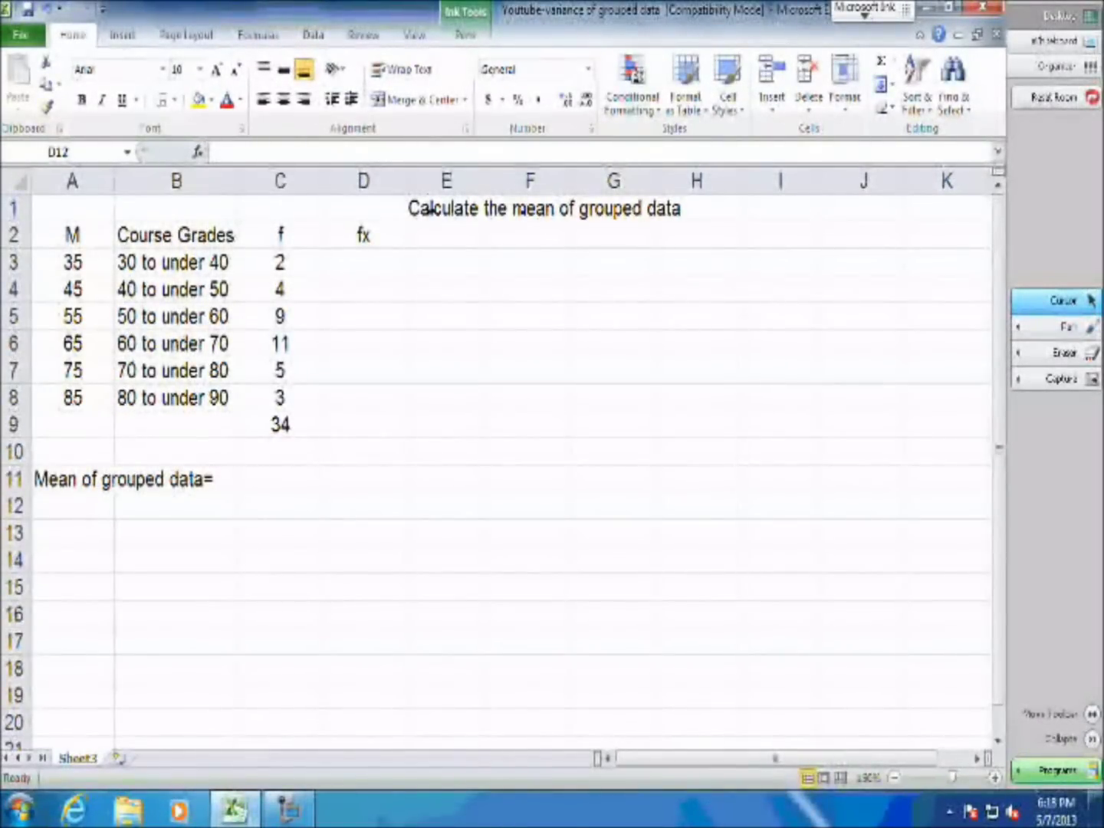
# - Handwrite the mean formula x̄ = Σxi / n in ink beside the grade table
pyautogui.moveTo(542, 292)
pyautogui.mouseDown()
pyautogui.moveTo(515, 341)
pyautogui.moveTo(545, 345)
pyautogui.mouseUp()
pyautogui.moveTo(508, 272)
pyautogui.mouseDown()
pyautogui.moveTo(560, 271)
pyautogui.moveTo(578, 314)
pyautogui.mouseUp()
pyautogui.moveTo(554, 328); pyautogui.dragTo(580, 326)
pyautogui.moveTo(621, 239)
pyautogui.mouseDown()
pyautogui.moveTo(613, 301)
pyautogui.moveTo(629, 316)
pyautogui.moveTo(660, 288)
pyautogui.mouseUp()
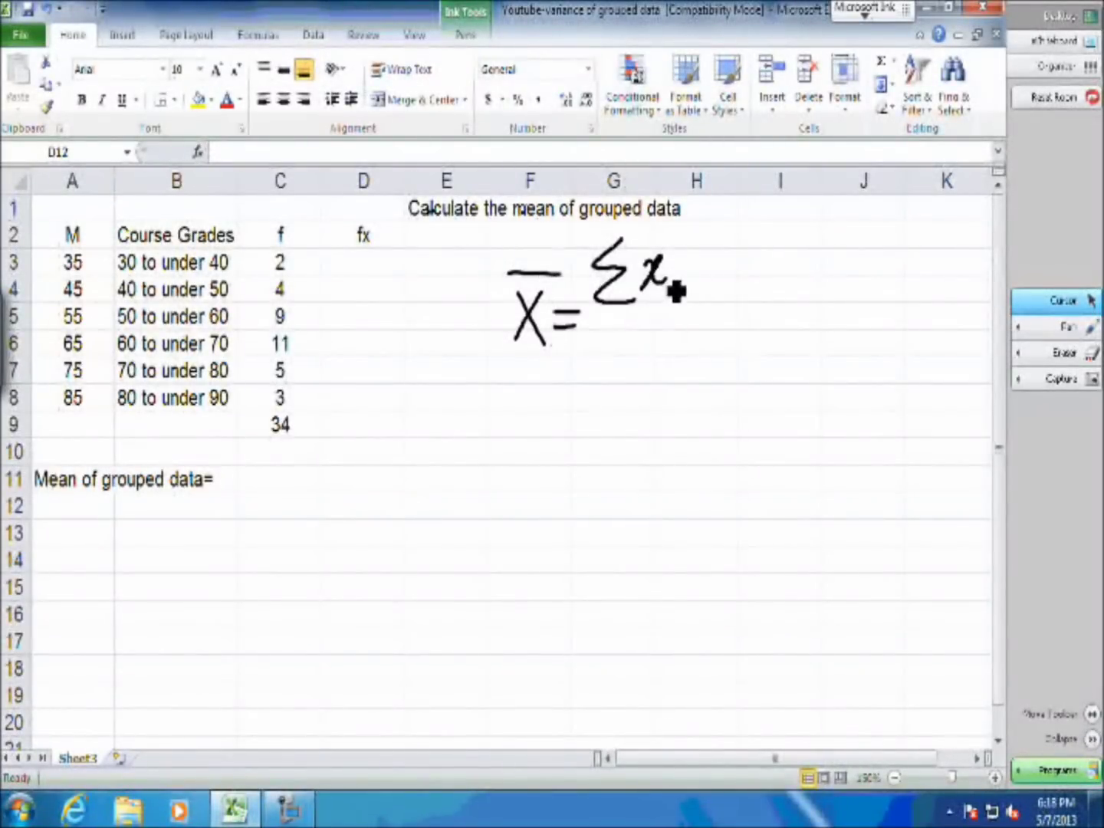
pyautogui.moveTo(669, 278); pyautogui.dragTo(676, 295)
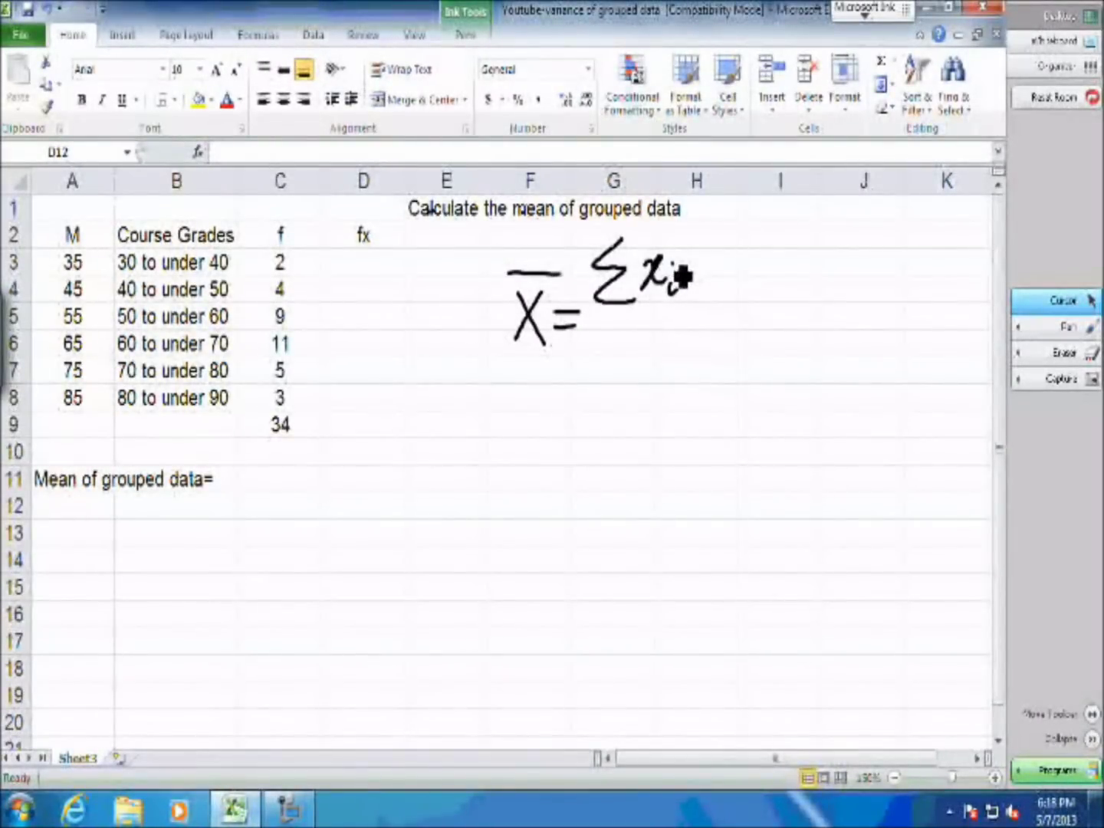
pyautogui.moveTo(587, 316); pyautogui.dragTo(701, 327)
pyautogui.moveTo(627, 335); pyautogui.dragTo(658, 378)
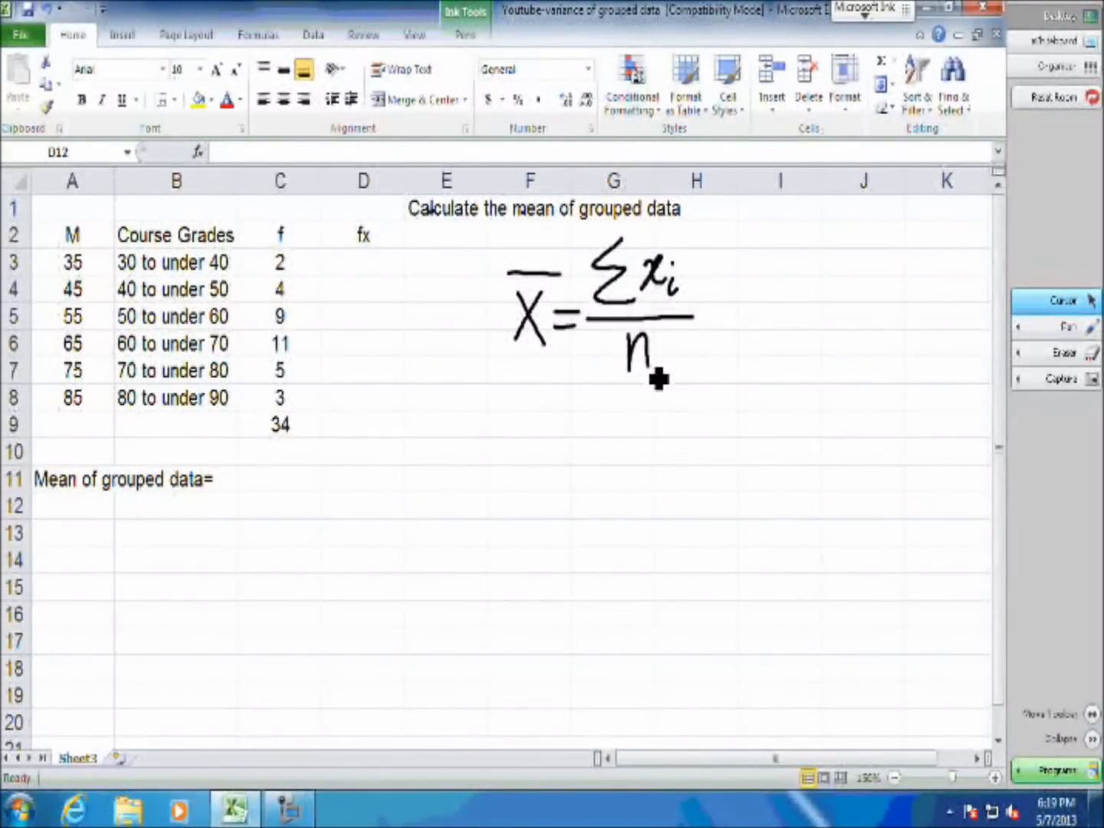
# - Ink the start of a second 'x̄ =' line below the formula
pyautogui.click(525, 424)
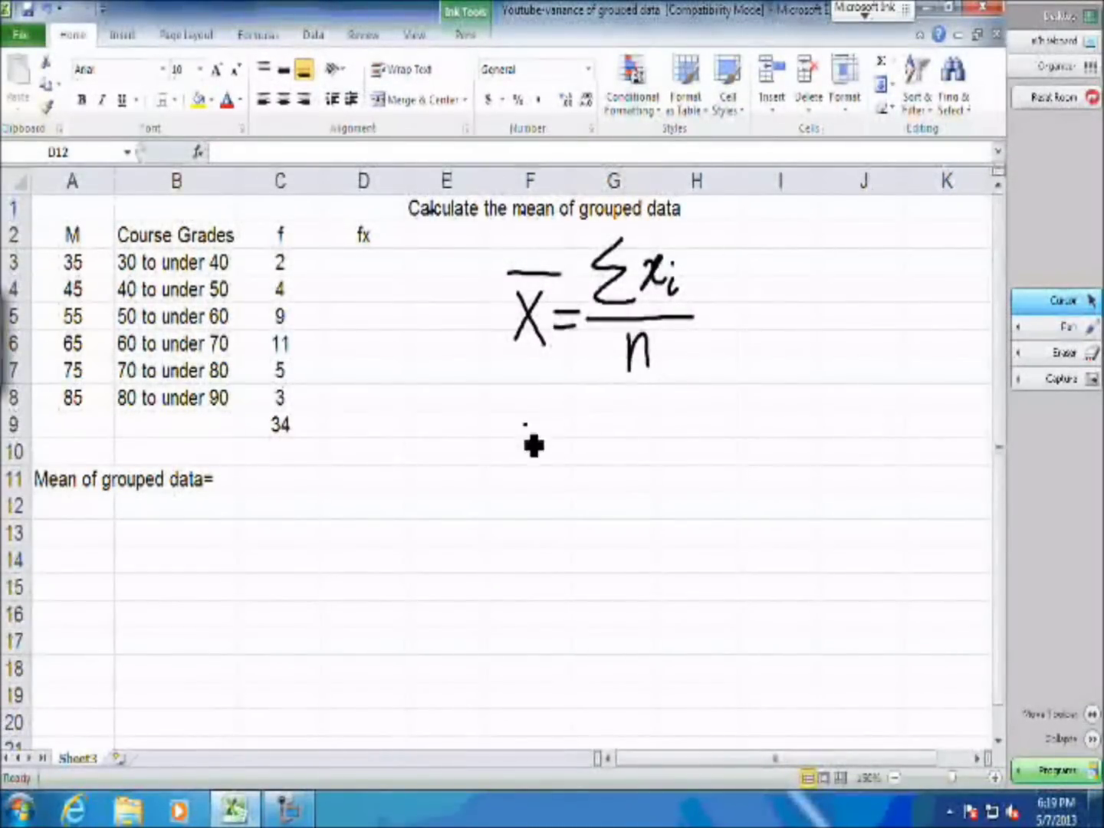
pyautogui.moveTo(519, 436); pyautogui.dragTo(540, 470)
pyautogui.moveTo(541, 436)
pyautogui.mouseDown()
pyautogui.moveTo(518, 470)
pyautogui.moveTo(535, 418)
pyautogui.moveTo(576, 454)
pyautogui.mouseUp()
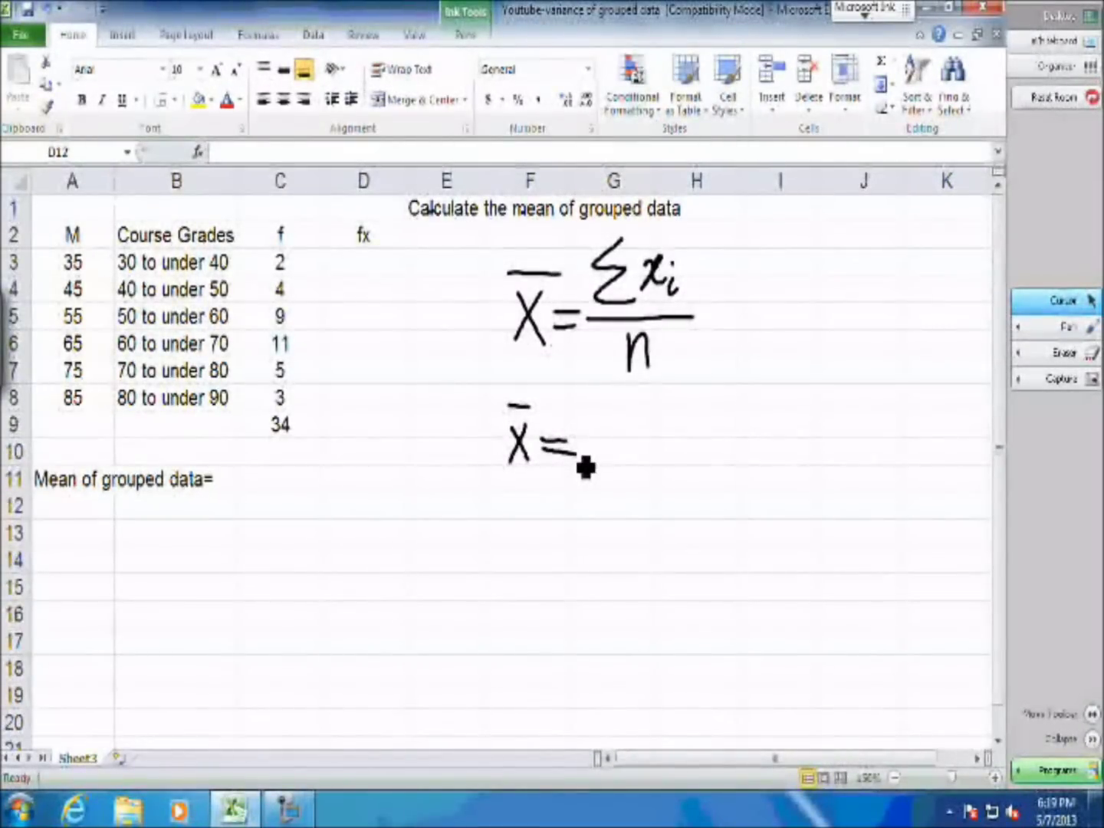
# - Ink arrows linking frequency 2 to the 30–40 class and midpoint 35, then write 35+35+
pyautogui.moveTo(268, 261)
pyautogui.mouseDown()
pyautogui.moveTo(232, 262)
pyautogui.moveTo(243, 270)
pyautogui.mouseUp()
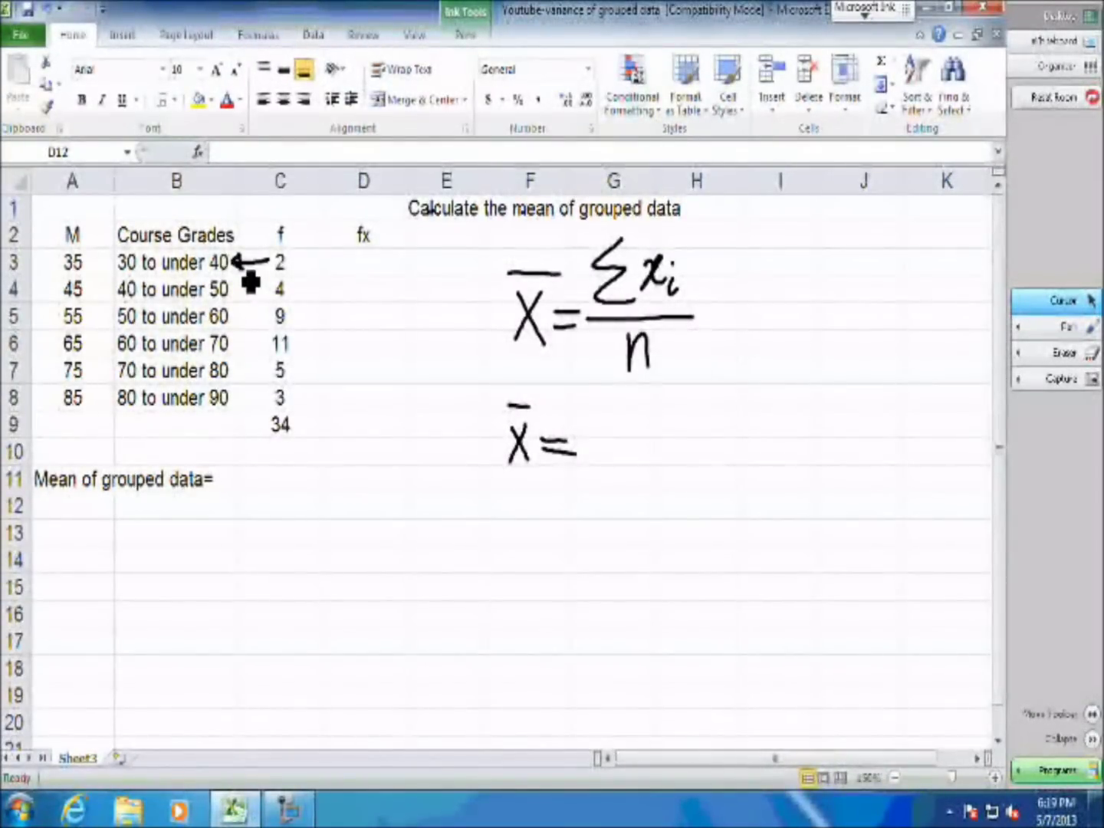
pyautogui.moveTo(179, 265)
pyautogui.mouseDown()
pyautogui.moveTo(184, 239)
pyautogui.moveTo(159, 213)
pyautogui.moveTo(122, 236)
pyautogui.moveTo(97, 268)
pyautogui.mouseUp()
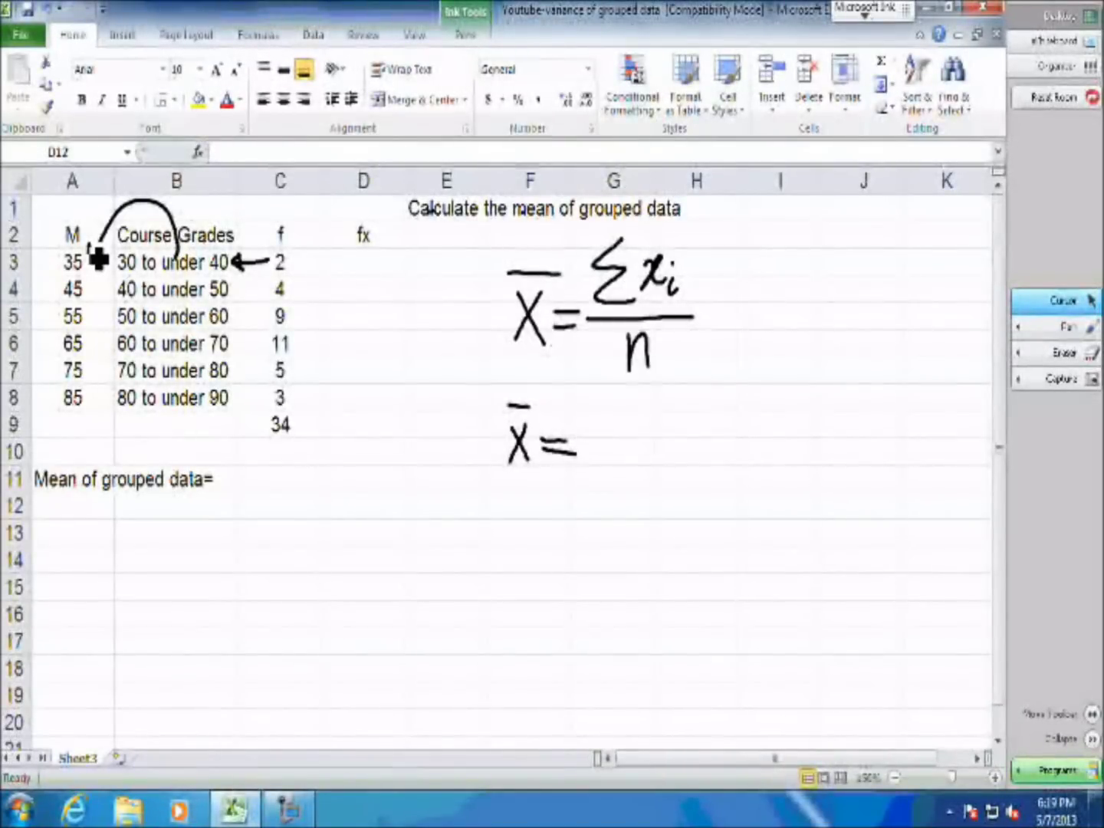
pyautogui.moveTo(594, 408)
pyautogui.mouseDown()
pyautogui.moveTo(620, 446)
pyautogui.moveTo(603, 447)
pyautogui.moveTo(636, 435)
pyautogui.moveTo(635, 455)
pyautogui.moveTo(627, 450)
pyautogui.moveTo(642, 416)
pyautogui.mouseUp()
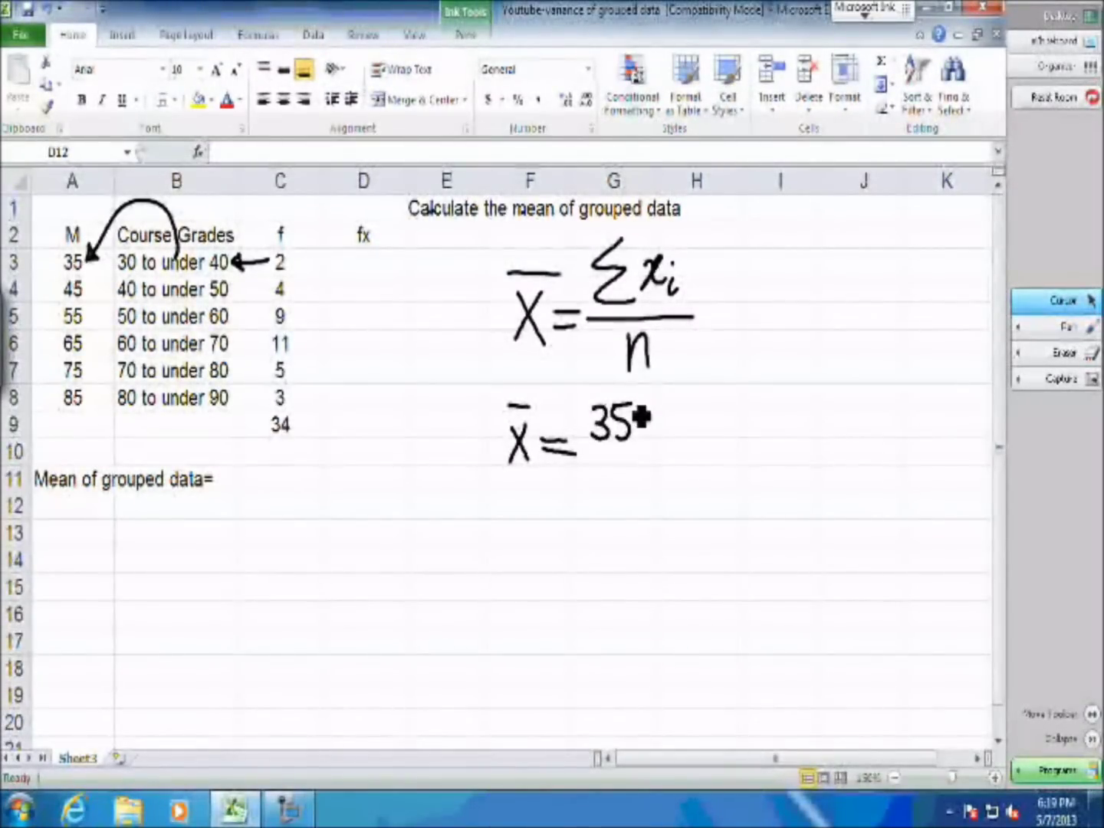
pyautogui.moveTo(635, 433)
pyautogui.mouseDown()
pyautogui.moveTo(662, 434)
pyautogui.moveTo(650, 445)
pyautogui.mouseUp()
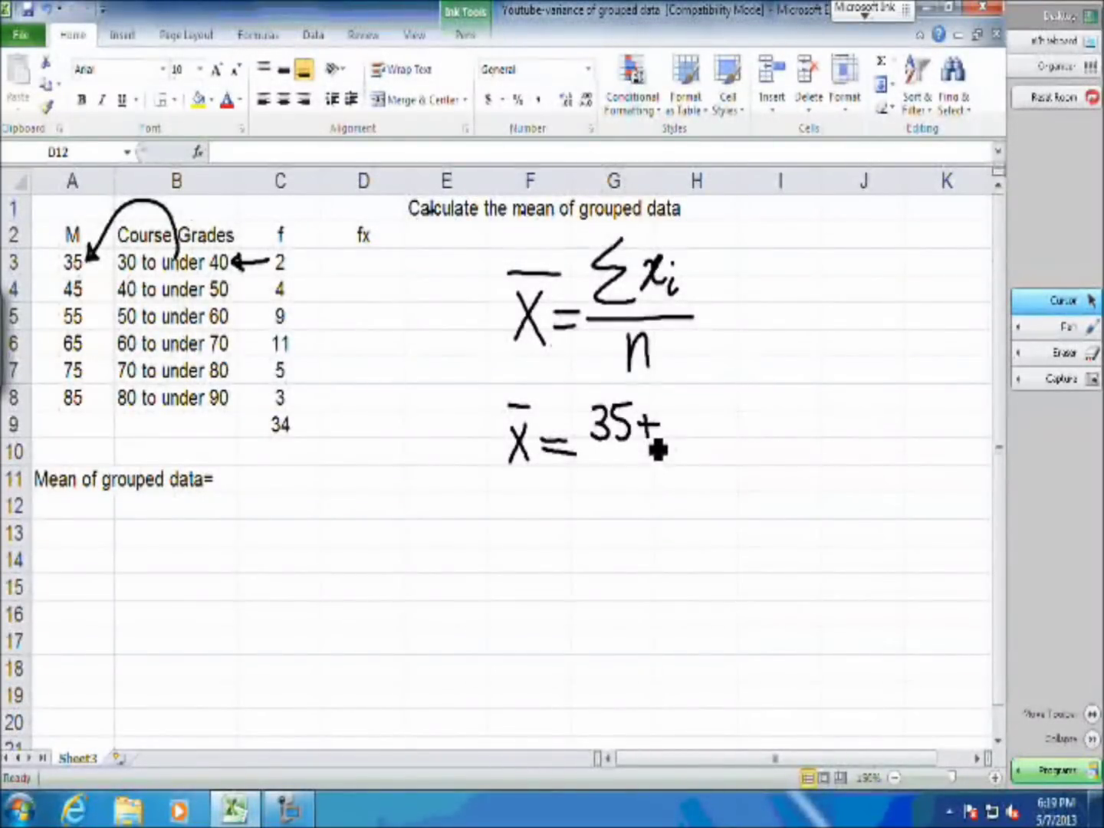
pyautogui.moveTo(674, 410)
pyautogui.mouseDown()
pyautogui.moveTo(682, 422)
pyautogui.moveTo(666, 436)
pyautogui.moveTo(685, 420)
pyautogui.moveTo(674, 436)
pyautogui.moveTo(712, 420)
pyautogui.mouseUp()
pyautogui.moveTo(702, 412); pyautogui.dragTo(702, 428)
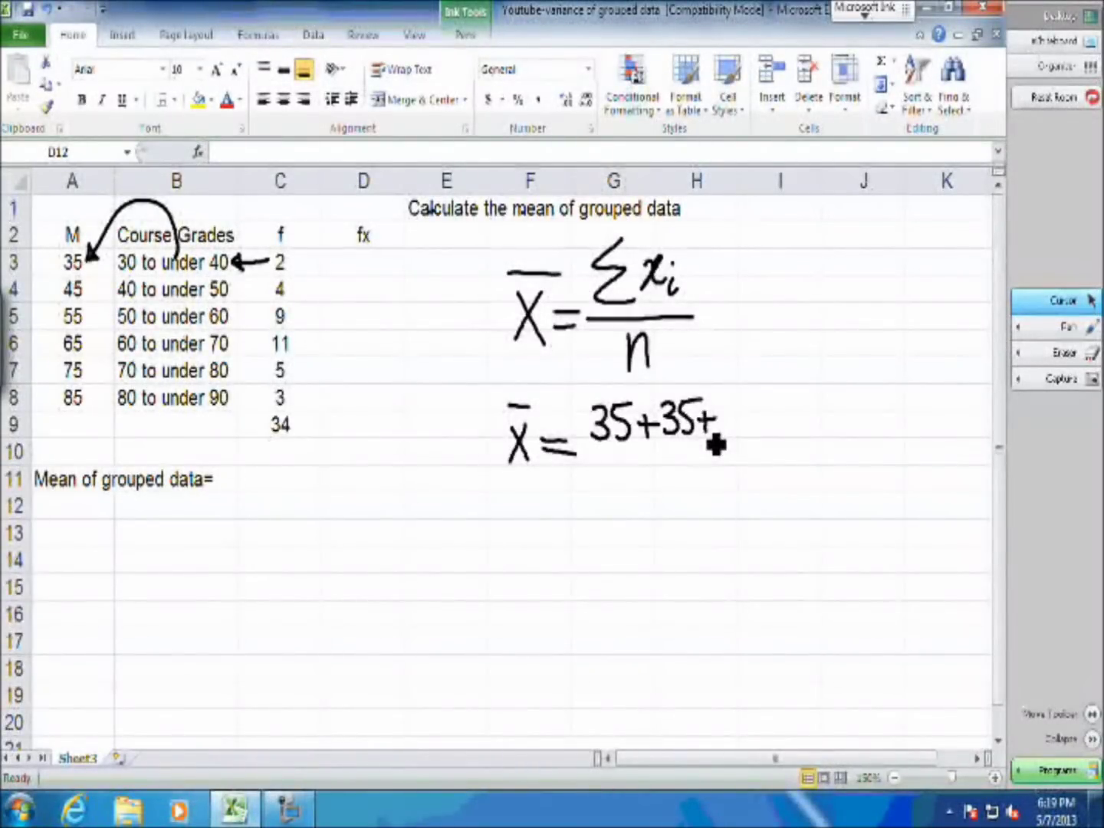
# - Ink arrows linking frequency 4 to the 40–50 class and midpoint 45, then add 45+45+45+45+
pyautogui.moveTo(242, 284)
pyautogui.mouseDown()
pyautogui.moveTo(251, 305)
pyautogui.moveTo(265, 282)
pyautogui.mouseUp()
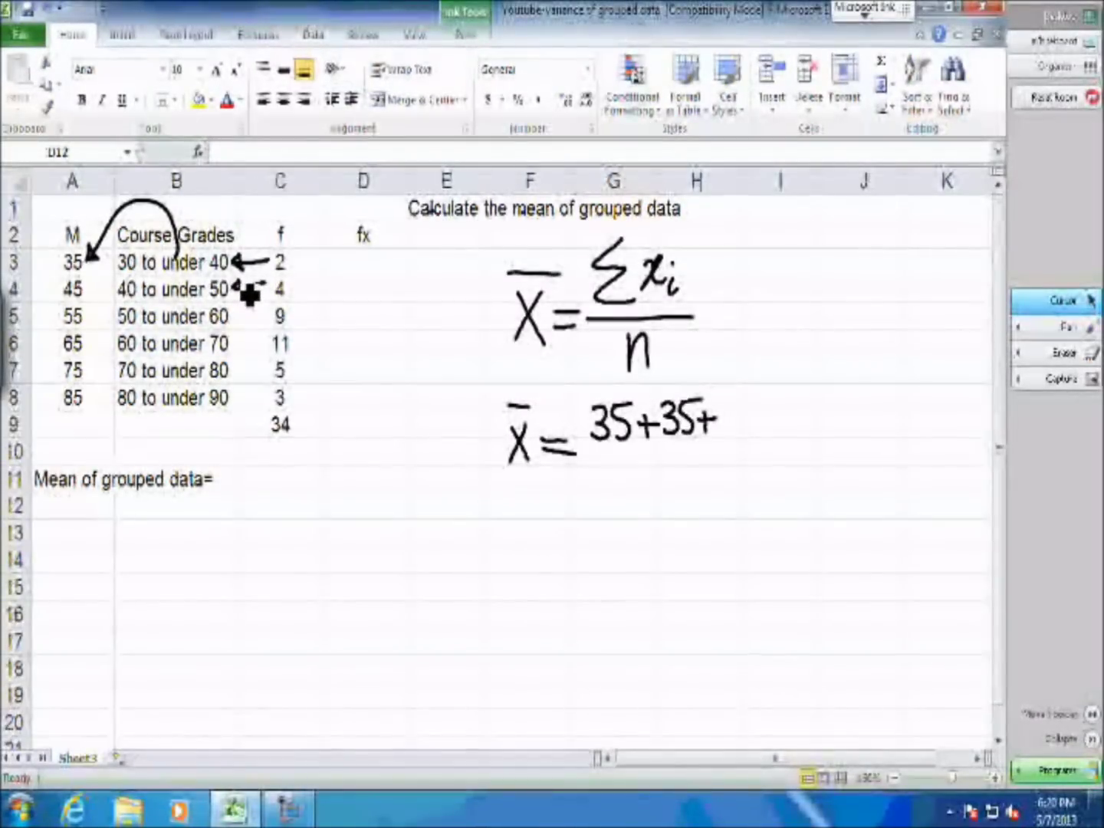
pyautogui.moveTo(170, 274)
pyautogui.mouseDown()
pyautogui.moveTo(90, 286)
pyautogui.moveTo(107, 303)
pyautogui.mouseUp()
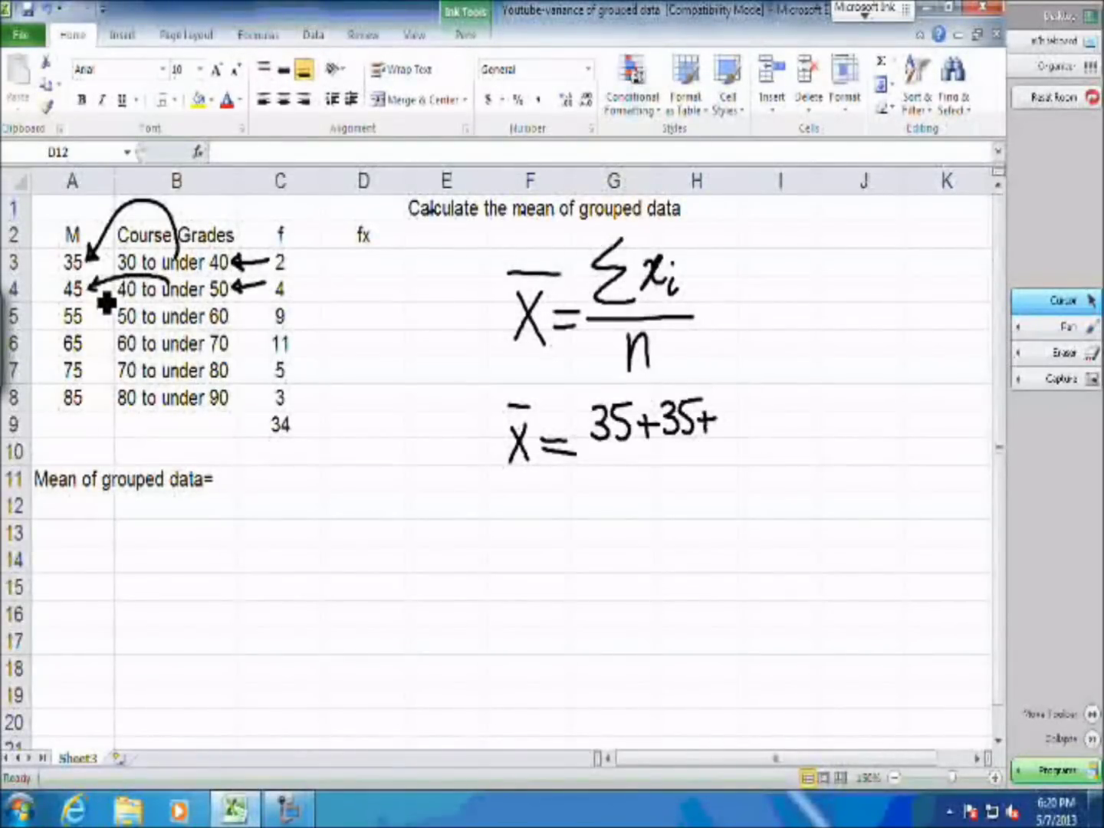
pyautogui.moveTo(724, 408); pyautogui.dragTo(742, 434)
pyautogui.moveTo(745, 406); pyautogui.dragTo(772, 417)
pyautogui.moveTo(766, 409)
pyautogui.mouseDown()
pyautogui.moveTo(766, 426)
pyautogui.moveTo(805, 424)
pyautogui.moveTo(793, 435)
pyautogui.moveTo(804, 441)
pyautogui.mouseUp()
pyautogui.moveTo(805, 402)
pyautogui.mouseDown()
pyautogui.moveTo(839, 417)
pyautogui.moveTo(833, 427)
pyautogui.mouseUp()
pyautogui.moveTo(846, 400); pyautogui.dragTo(860, 441)
pyautogui.moveTo(863, 402)
pyautogui.mouseDown()
pyautogui.moveTo(868, 437)
pyautogui.moveTo(879, 417)
pyautogui.mouseUp()
pyautogui.moveTo(873, 407)
pyautogui.mouseDown()
pyautogui.moveTo(874, 426)
pyautogui.moveTo(893, 425)
pyautogui.moveTo(892, 437)
pyautogui.mouseUp()
pyautogui.moveTo(903, 403)
pyautogui.mouseDown()
pyautogui.moveTo(902, 433)
pyautogui.moveTo(915, 430)
pyautogui.moveTo(937, 414)
pyautogui.mouseUp()
pyautogui.moveTo(928, 404); pyautogui.dragTo(929, 423)
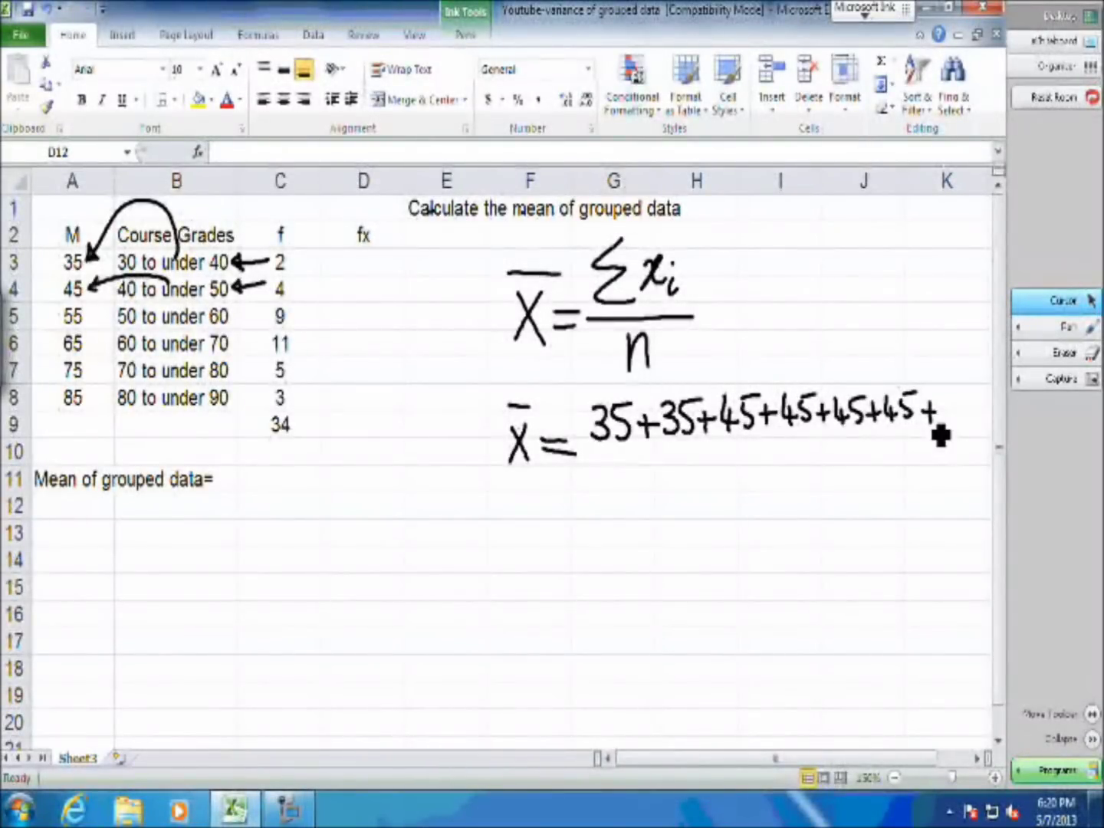
# - Add continuation dots, a fraction bar with 34 beneath, and begin a third 'x̄ =' line
pyautogui.click(944, 417)
pyautogui.click(955, 417)
pyautogui.click(966, 418)
pyautogui.click(976, 418)
pyautogui.click(985, 418)
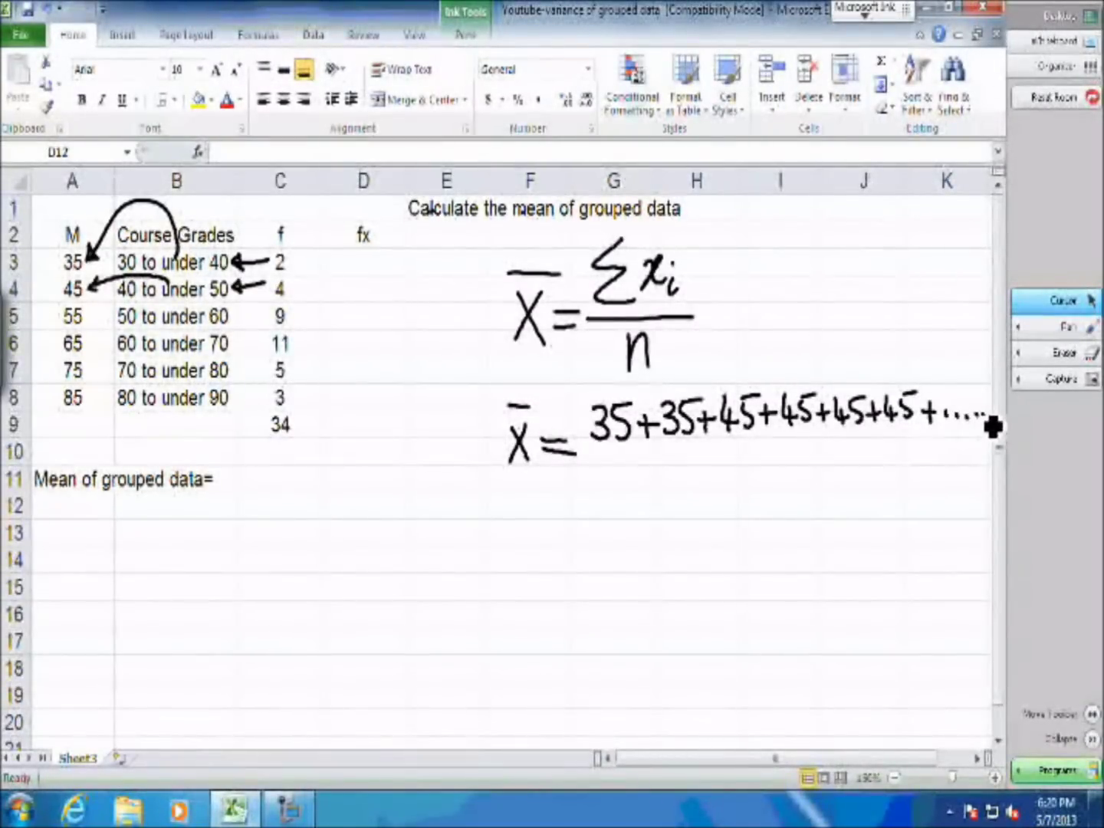
pyautogui.moveTo(588, 451); pyautogui.dragTo(977, 454)
pyautogui.moveTo(750, 469)
pyautogui.mouseDown()
pyautogui.moveTo(764, 487)
pyautogui.moveTo(808, 493)
pyautogui.moveTo(799, 515)
pyautogui.mouseUp()
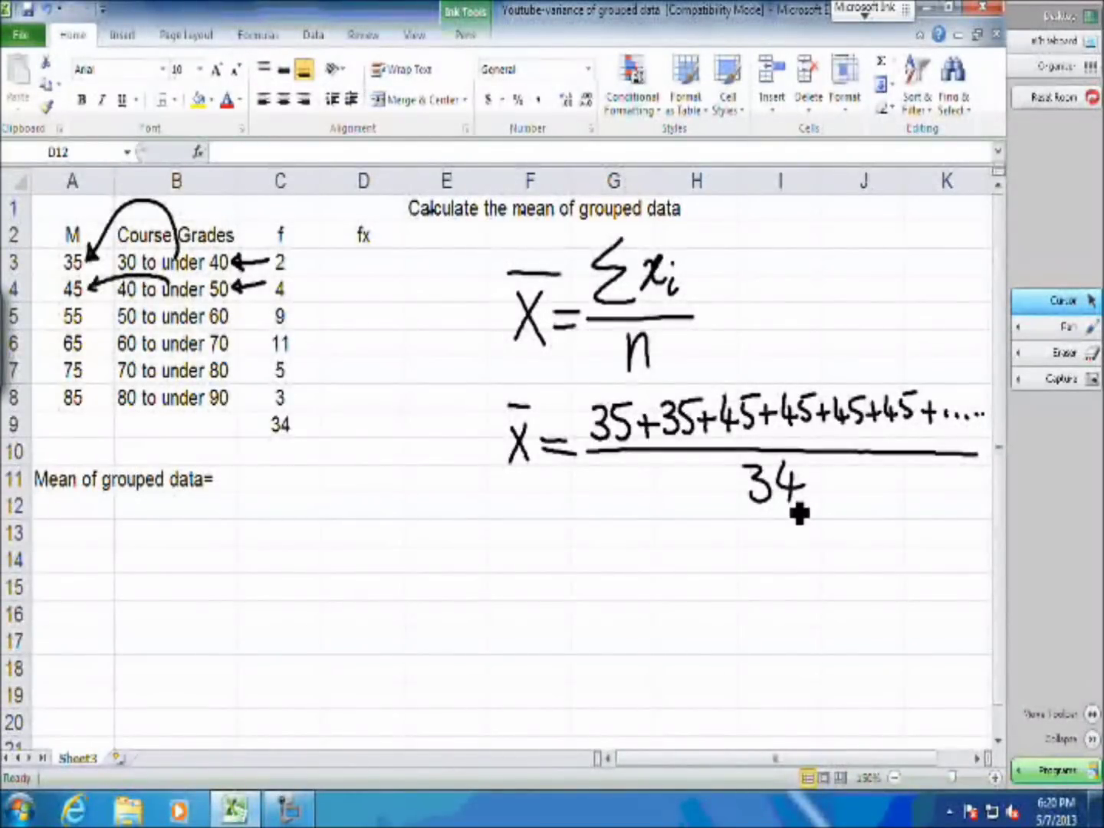
pyautogui.moveTo(509, 526)
pyautogui.mouseDown()
pyautogui.moveTo(525, 566)
pyautogui.moveTo(509, 565)
pyautogui.moveTo(529, 503)
pyautogui.moveTo(559, 552)
pyautogui.mouseUp()
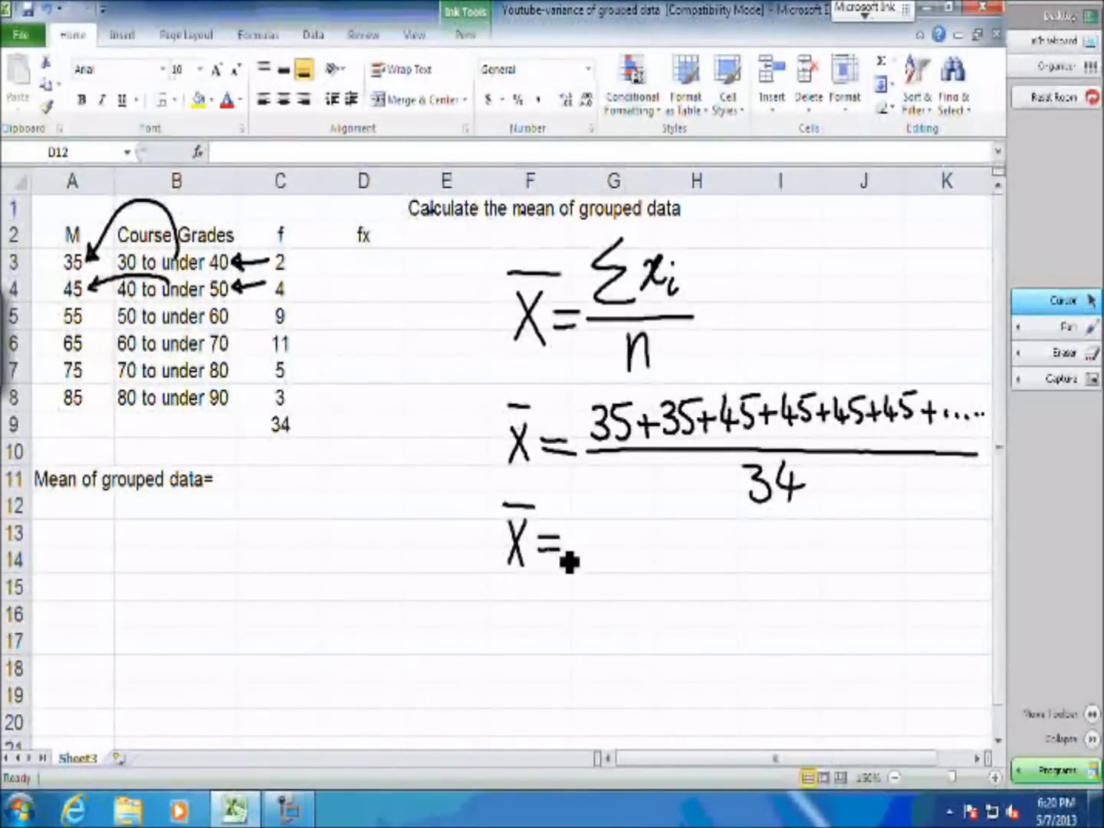
# - Ink the bracketed products (2x35)+(4x45)+ after the third x̄ = sign
pyautogui.moveTo(583, 515)
pyautogui.mouseDown()
pyautogui.moveTo(590, 537)
pyautogui.moveTo(622, 535)
pyautogui.mouseUp()
pyautogui.moveTo(622, 513)
pyautogui.mouseDown()
pyautogui.moveTo(619, 545)
pyautogui.moveTo(643, 526)
pyautogui.moveTo(651, 542)
pyautogui.moveTo(638, 543)
pyautogui.moveTo(661, 548)
pyautogui.moveTo(660, 526)
pyautogui.moveTo(672, 546)
pyautogui.mouseUp()
pyautogui.moveTo(576, 512); pyautogui.dragTo(575, 553)
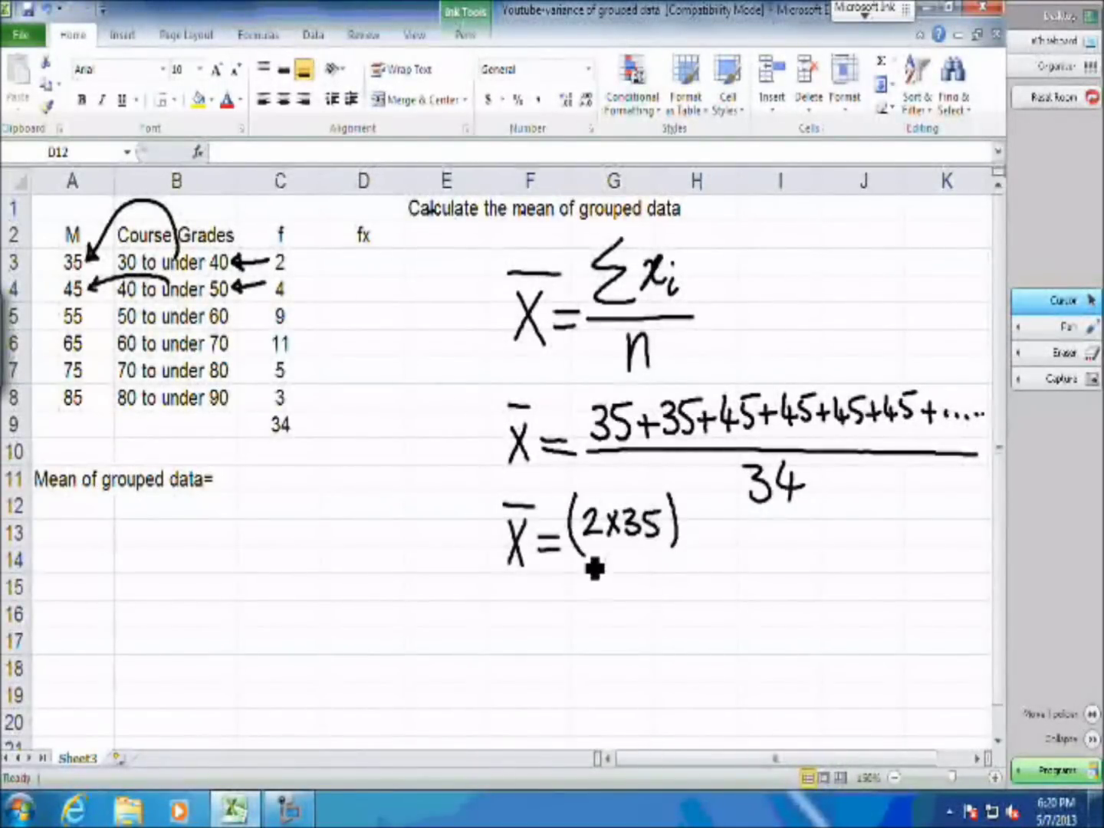
pyautogui.moveTo(674, 539); pyautogui.dragTo(703, 538)
pyautogui.moveTo(688, 526)
pyautogui.mouseDown()
pyautogui.moveTo(715, 548)
pyautogui.moveTo(710, 560)
pyautogui.moveTo(790, 550)
pyautogui.mouseUp()
pyautogui.moveTo(803, 527)
pyautogui.mouseDown()
pyautogui.moveTo(806, 557)
pyautogui.moveTo(820, 519)
pyautogui.moveTo(819, 549)
pyautogui.mouseUp()
pyautogui.moveTo(722, 516); pyautogui.dragTo(716, 552)
pyautogui.moveTo(829, 529)
pyautogui.mouseDown()
pyautogui.moveTo(846, 528)
pyautogui.moveTo(840, 546)
pyautogui.mouseUp()
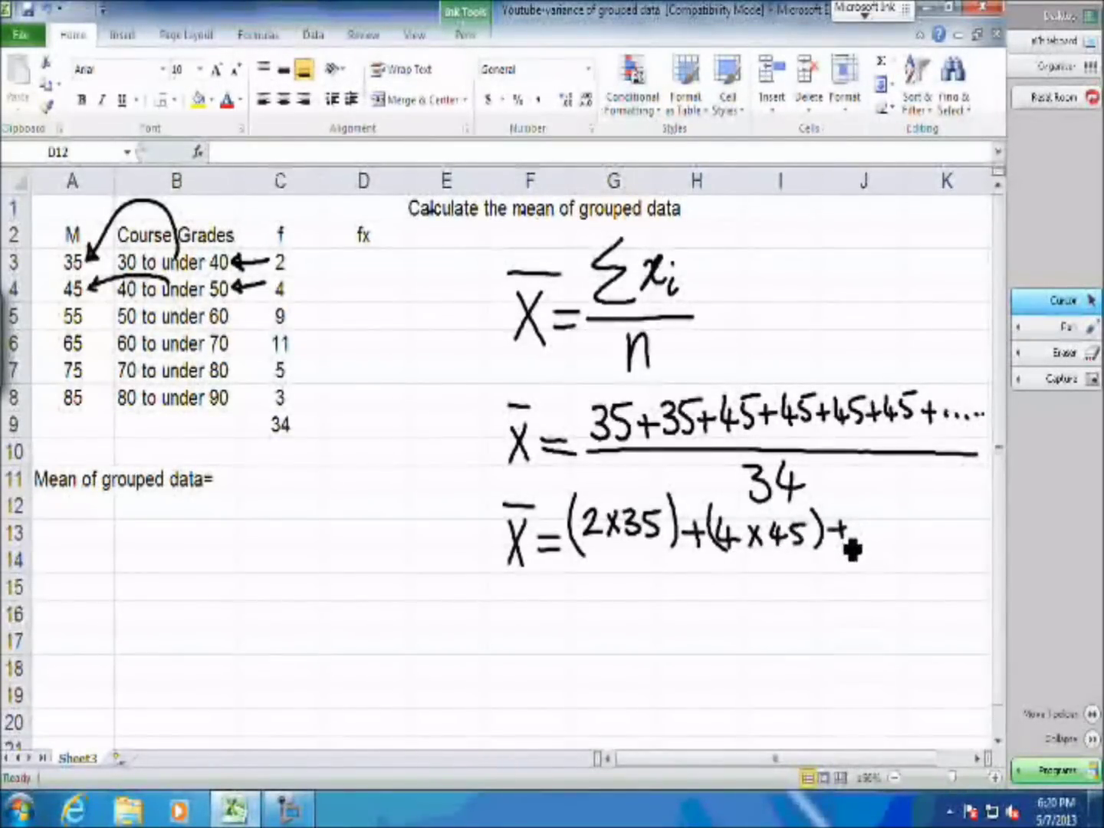
# - Add fiMi with continuation dots over a fraction bar with n, then start a fourth 'x̄ ='
pyautogui.moveTo(873, 480)
pyautogui.mouseDown()
pyautogui.moveTo(864, 567)
pyautogui.moveTo(885, 525)
pyautogui.mouseUp()
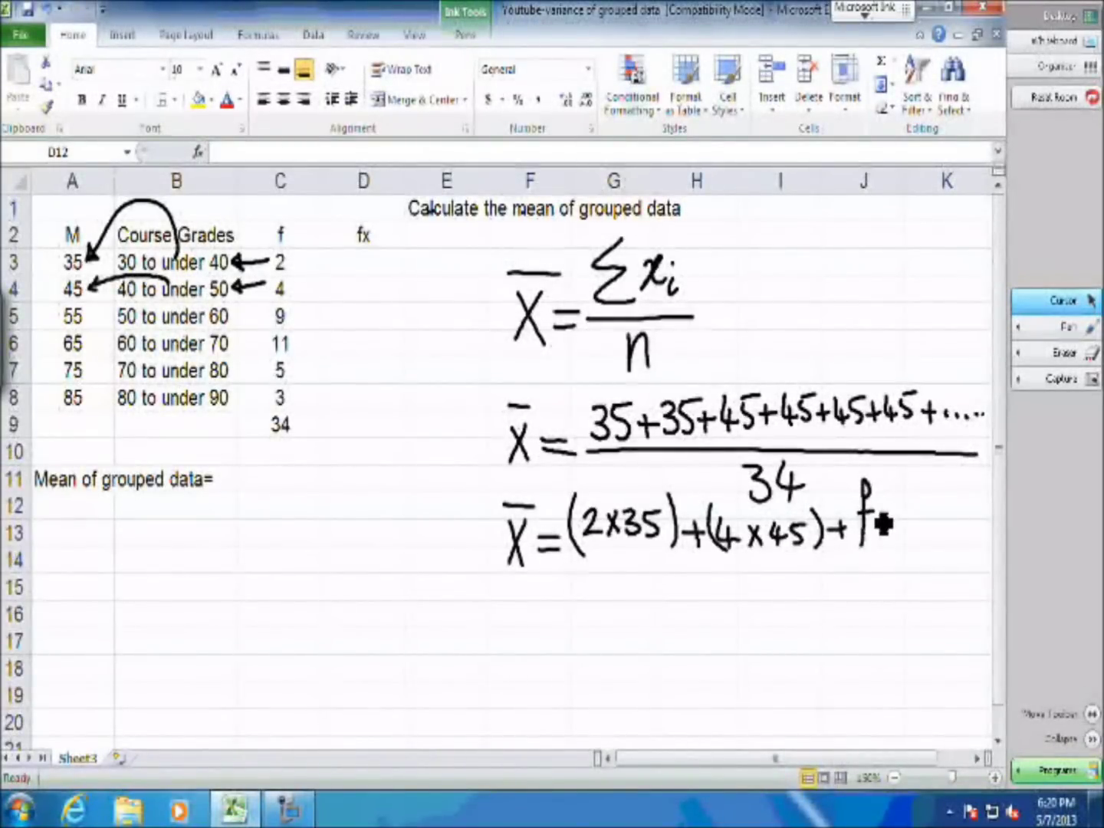
pyautogui.moveTo(872, 537)
pyautogui.mouseDown()
pyautogui.moveTo(871, 549)
pyautogui.moveTo(902, 513)
pyautogui.moveTo(918, 563)
pyautogui.mouseUp()
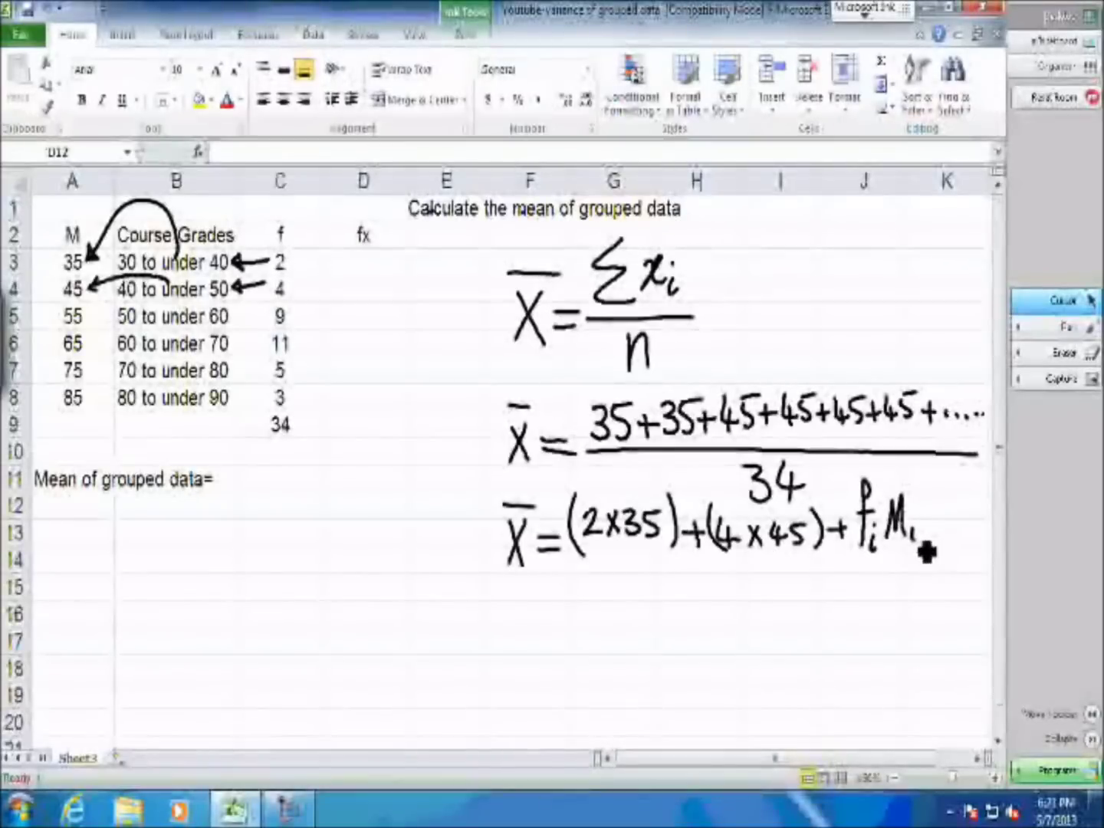
pyautogui.click(929, 529)
pyautogui.click(942, 528)
pyautogui.click(954, 529)
pyautogui.click(966, 529)
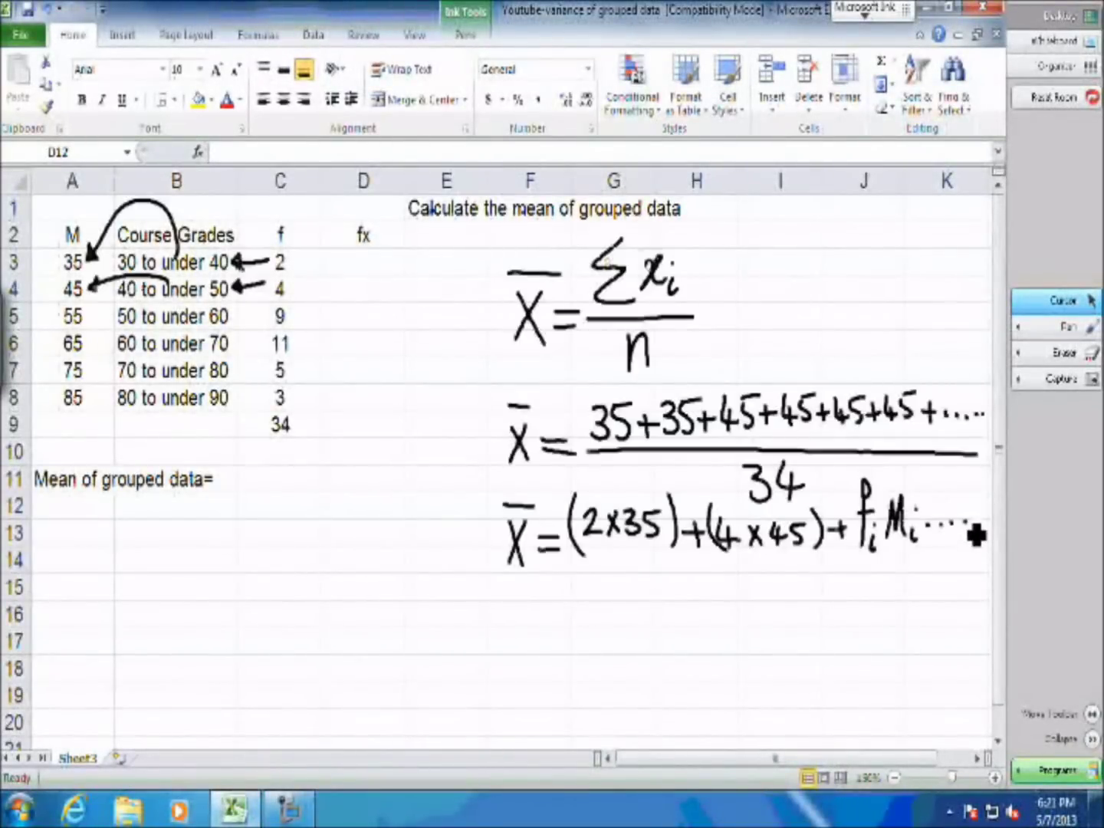
pyautogui.moveTo(584, 569); pyautogui.dragTo(967, 589)
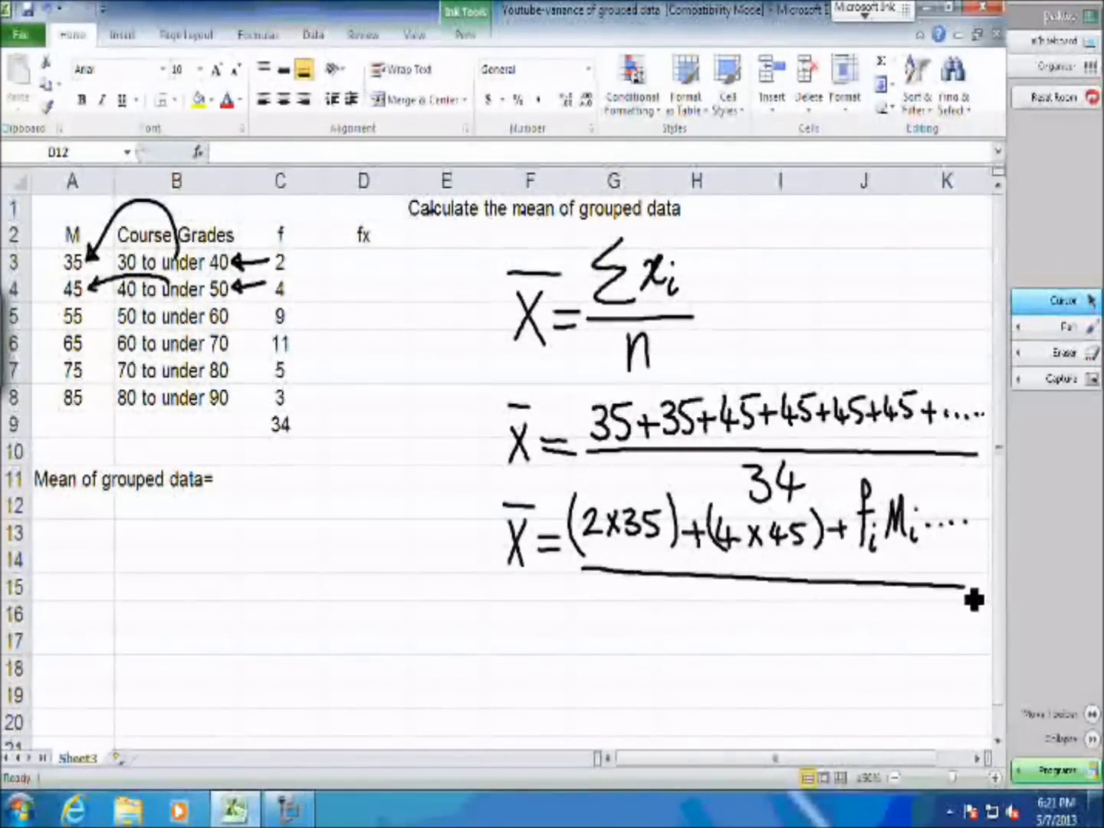
pyautogui.moveTo(766, 602)
pyautogui.mouseDown()
pyautogui.moveTo(773, 631)
pyautogui.moveTo(789, 627)
pyautogui.mouseUp()
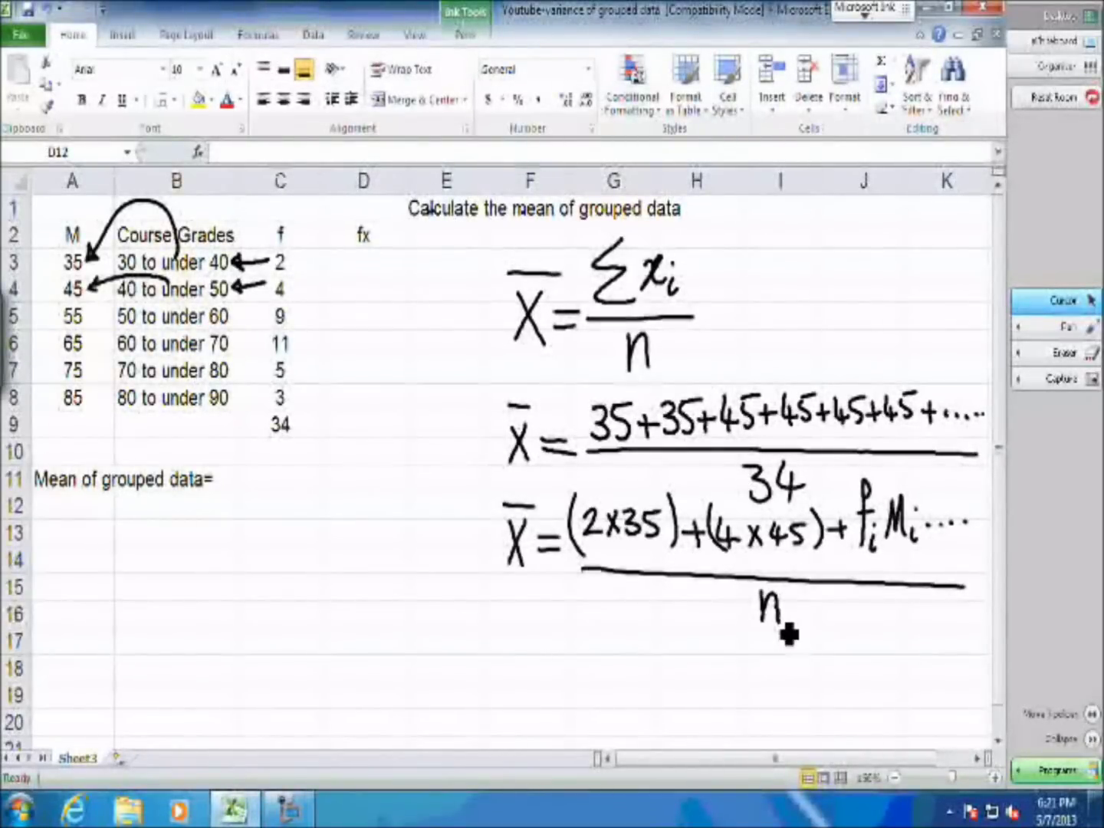
pyautogui.moveTo(531, 638)
pyautogui.mouseDown()
pyautogui.moveTo(515, 677)
pyautogui.moveTo(538, 686)
pyautogui.moveTo(540, 623)
pyautogui.moveTo(558, 654)
pyautogui.mouseUp()
pyautogui.moveTo(541, 666); pyautogui.dragTo(559, 669)
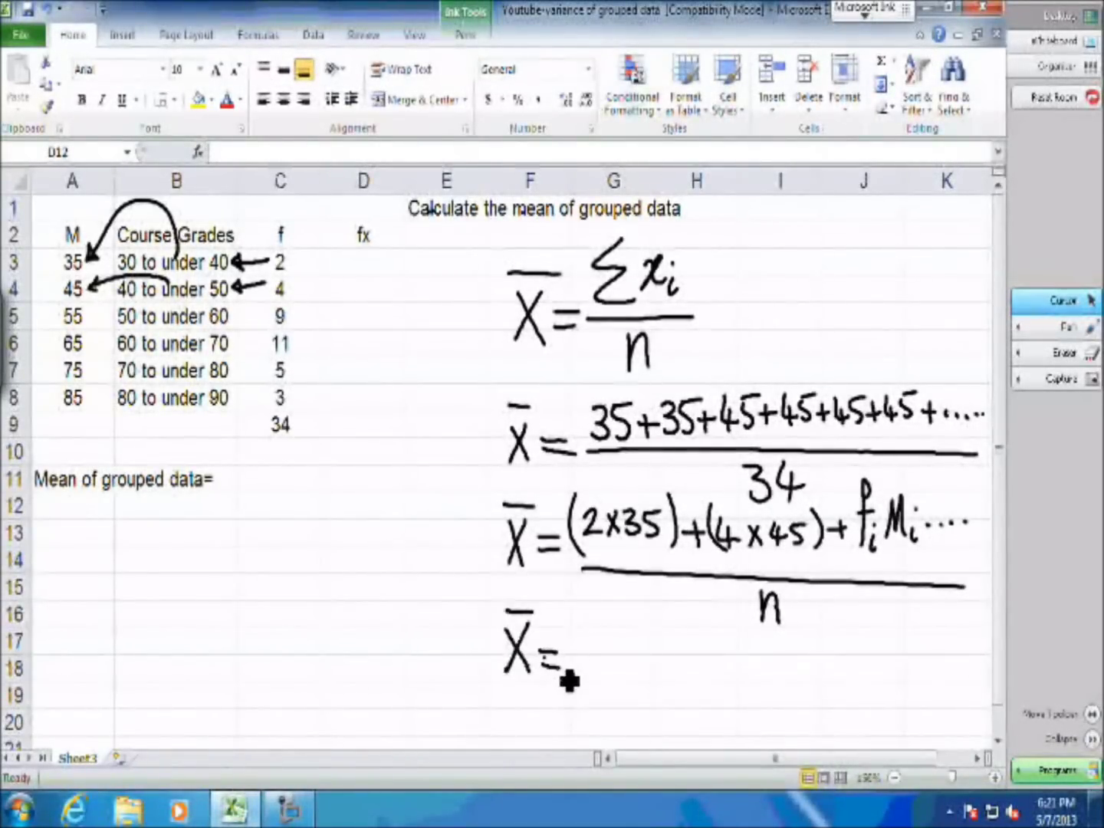
# - Ink ΣfiMi over a fraction bar with n beneath, then return to the worksheet cells
pyautogui.moveTo(618, 601)
pyautogui.mouseDown()
pyautogui.moveTo(586, 636)
pyautogui.moveTo(633, 666)
pyautogui.mouseUp()
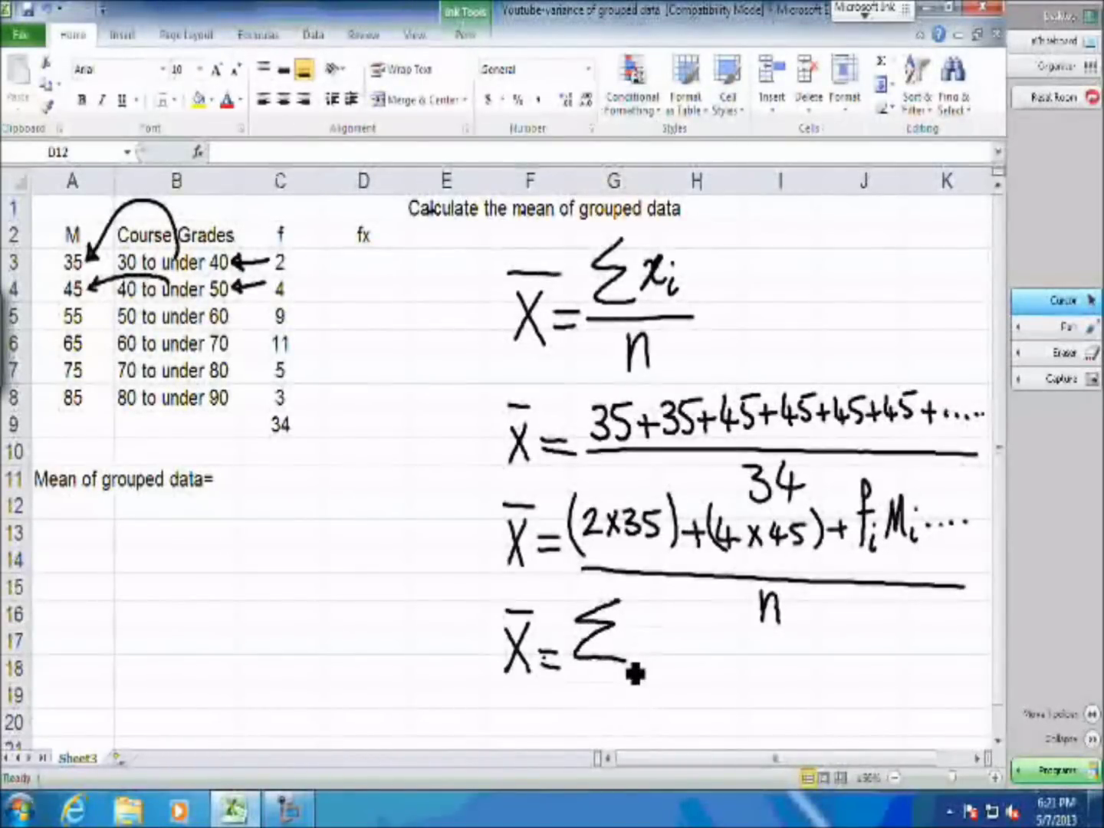
pyautogui.moveTo(651, 595)
pyautogui.mouseDown()
pyautogui.moveTo(638, 668)
pyautogui.moveTo(658, 641)
pyautogui.moveTo(659, 664)
pyautogui.moveTo(677, 629)
pyautogui.moveTo(683, 661)
pyautogui.moveTo(699, 665)
pyautogui.mouseUp()
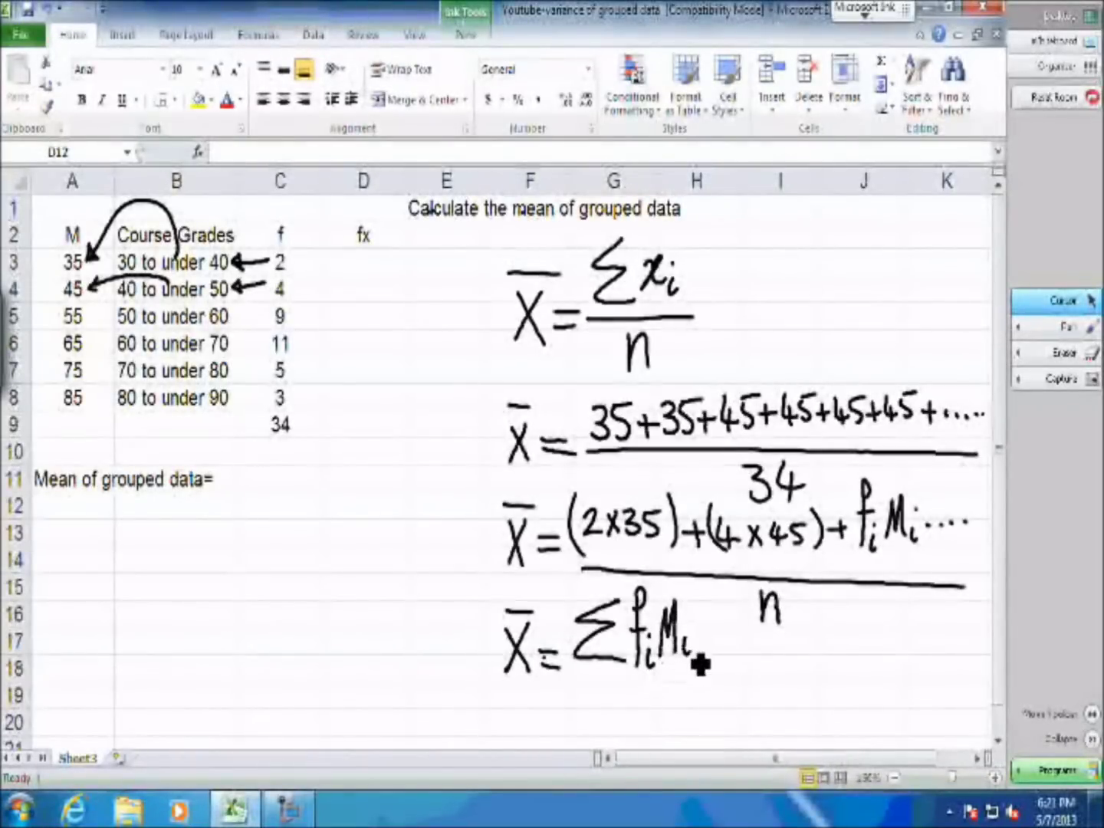
pyautogui.moveTo(569, 686); pyautogui.dragTo(697, 688)
pyautogui.moveTo(633, 709)
pyautogui.mouseDown()
pyautogui.moveTo(636, 737)
pyautogui.moveTo(660, 745)
pyautogui.mouseUp()
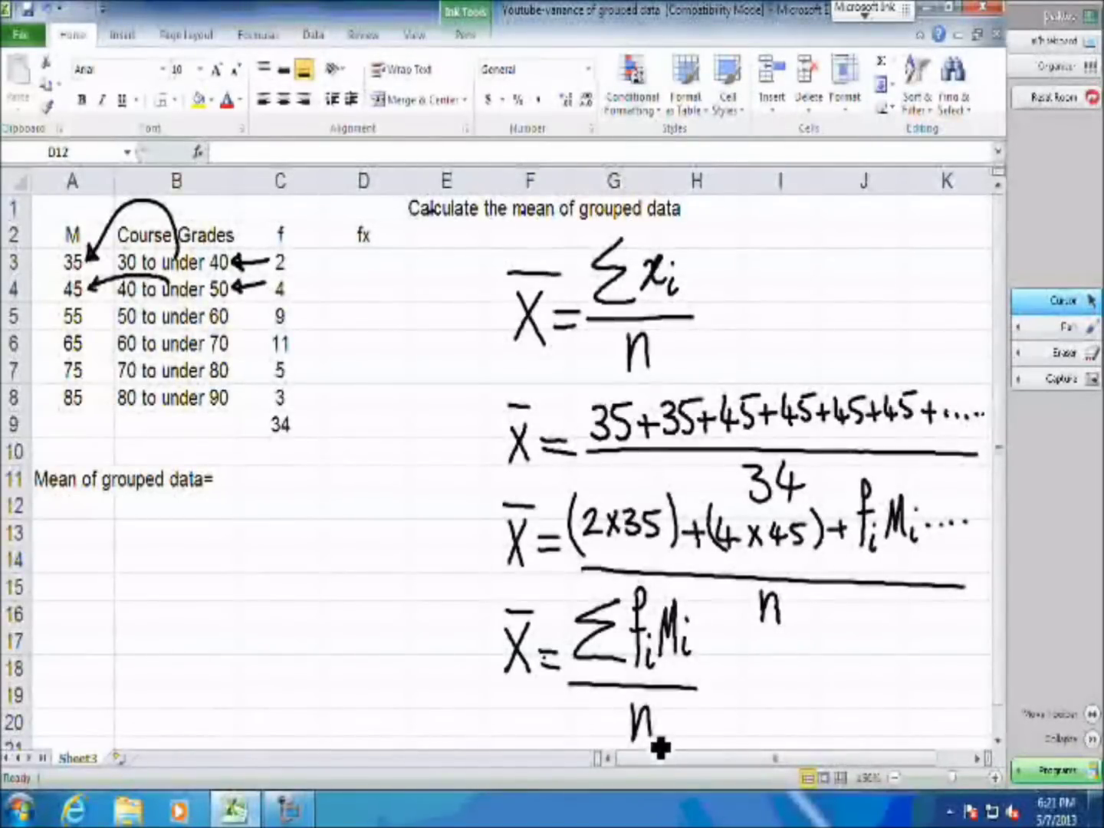
pyautogui.click(351, 264)
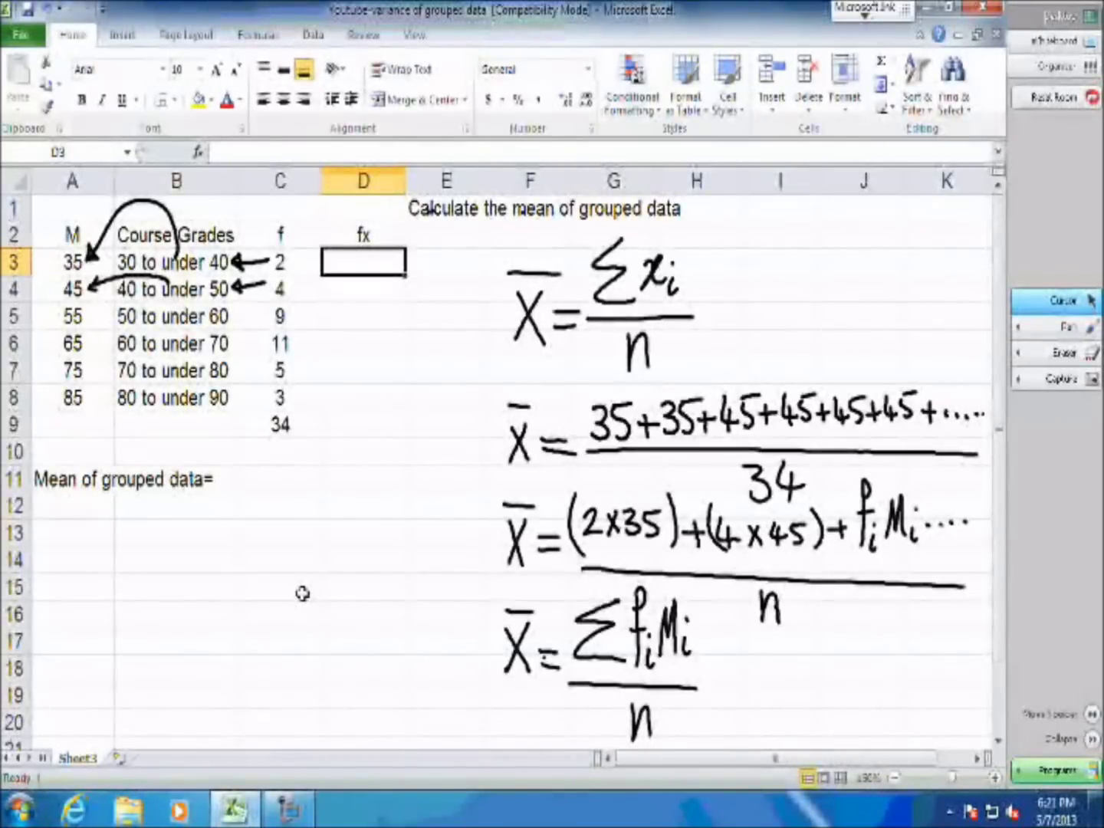
# - Rename the D2 column heading from fx to fM
pyautogui.click(364, 230)
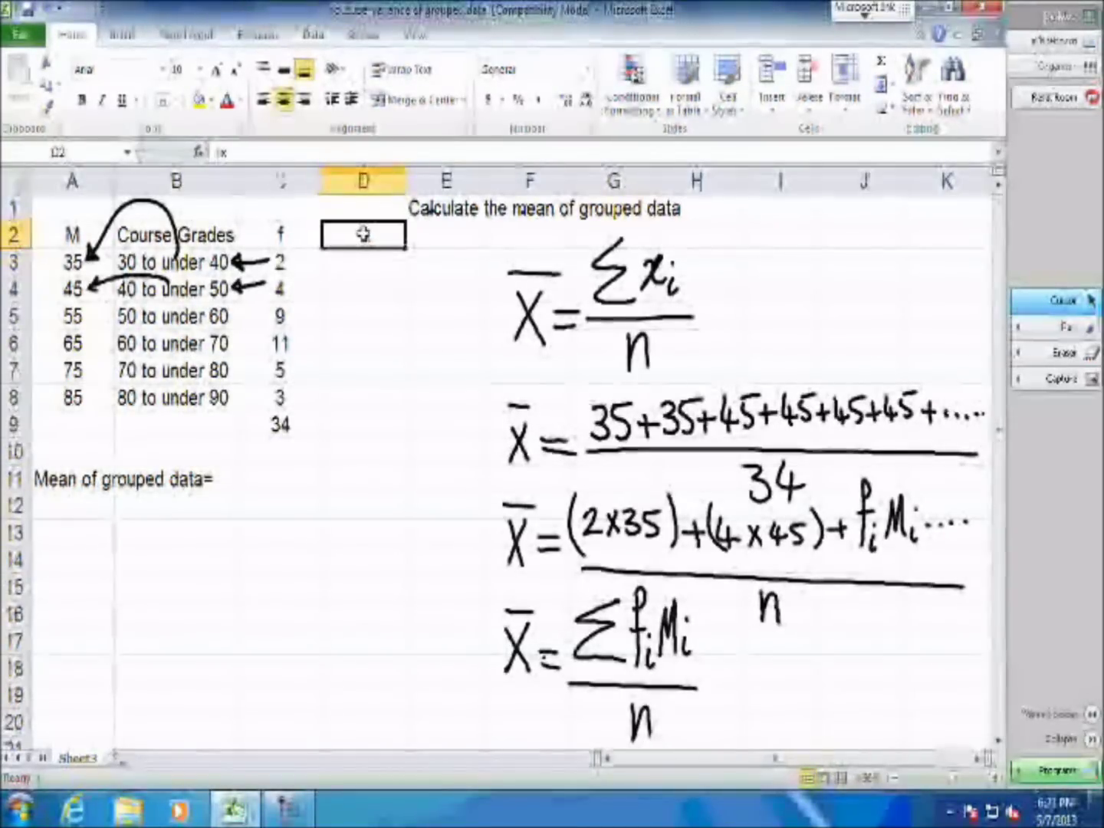
pyautogui.write('fM')
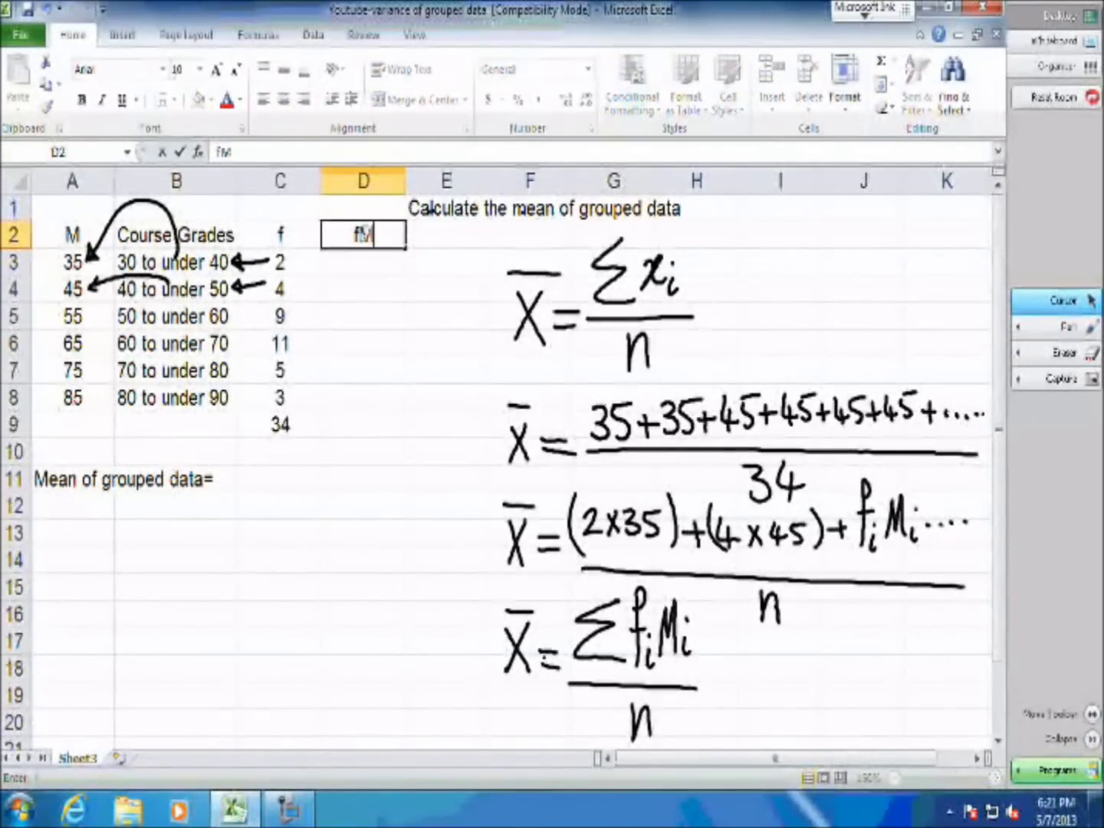
pyautogui.click(374, 262)
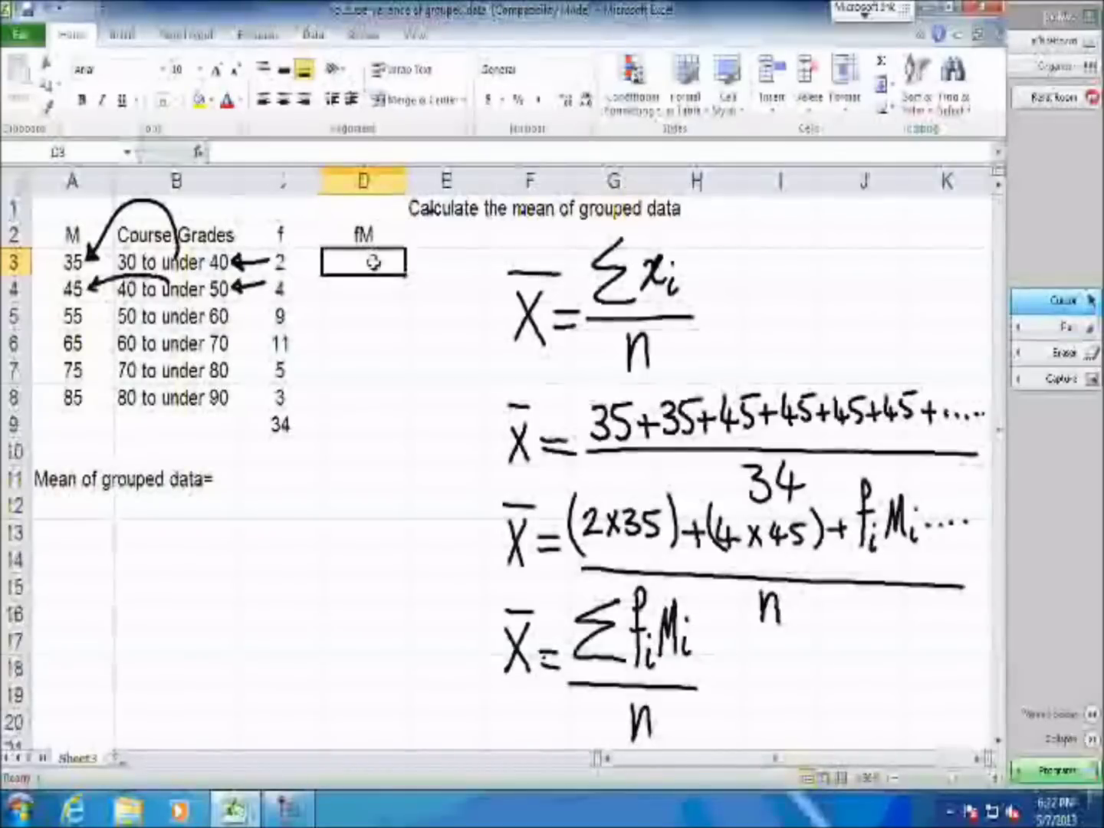
# - Enter =C3*A3 in D3 (giving 70) and fill it down to D8
pyautogui.write('=')
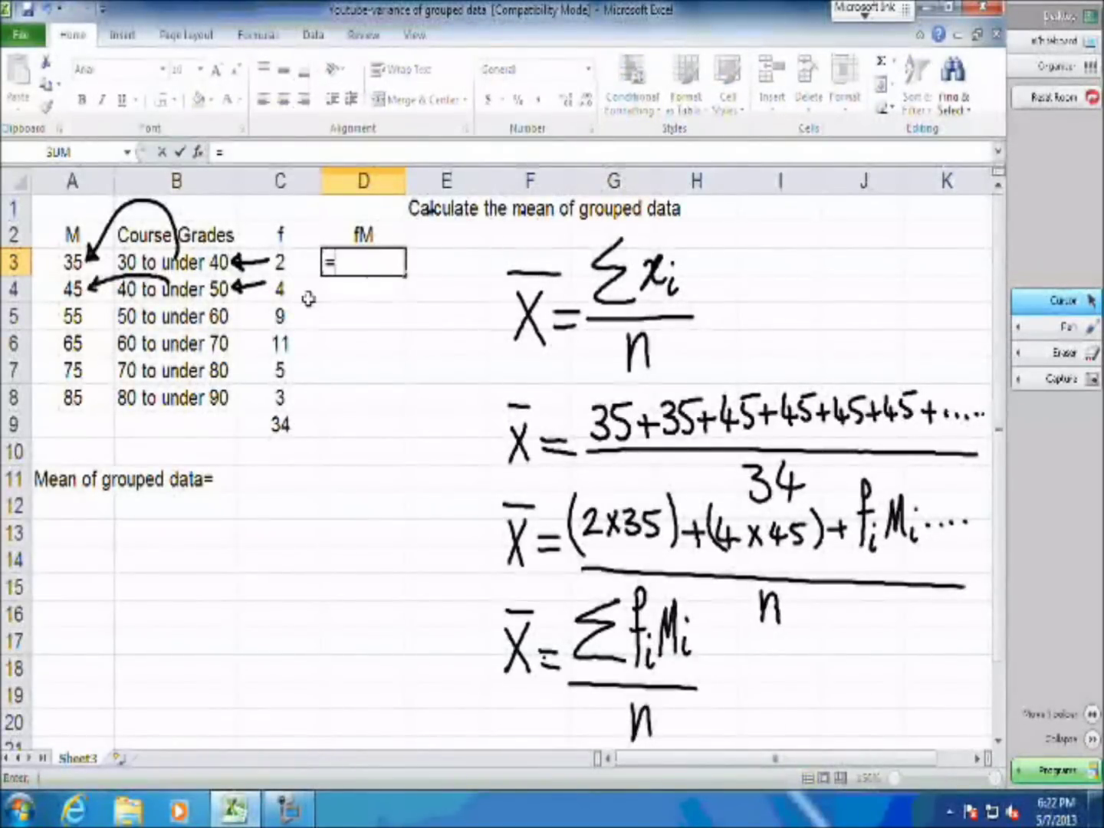
pyautogui.click(288, 262)
pyautogui.write('*')
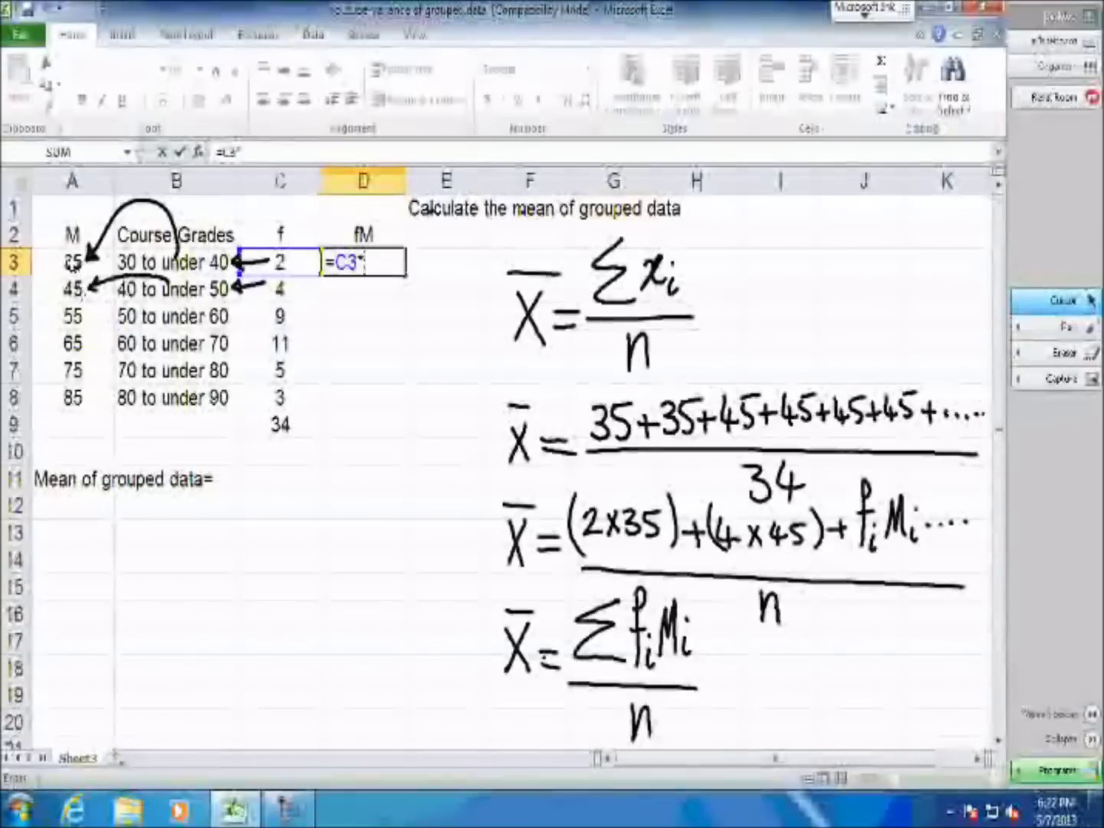
pyautogui.click(73, 262)
pyautogui.press('Return')
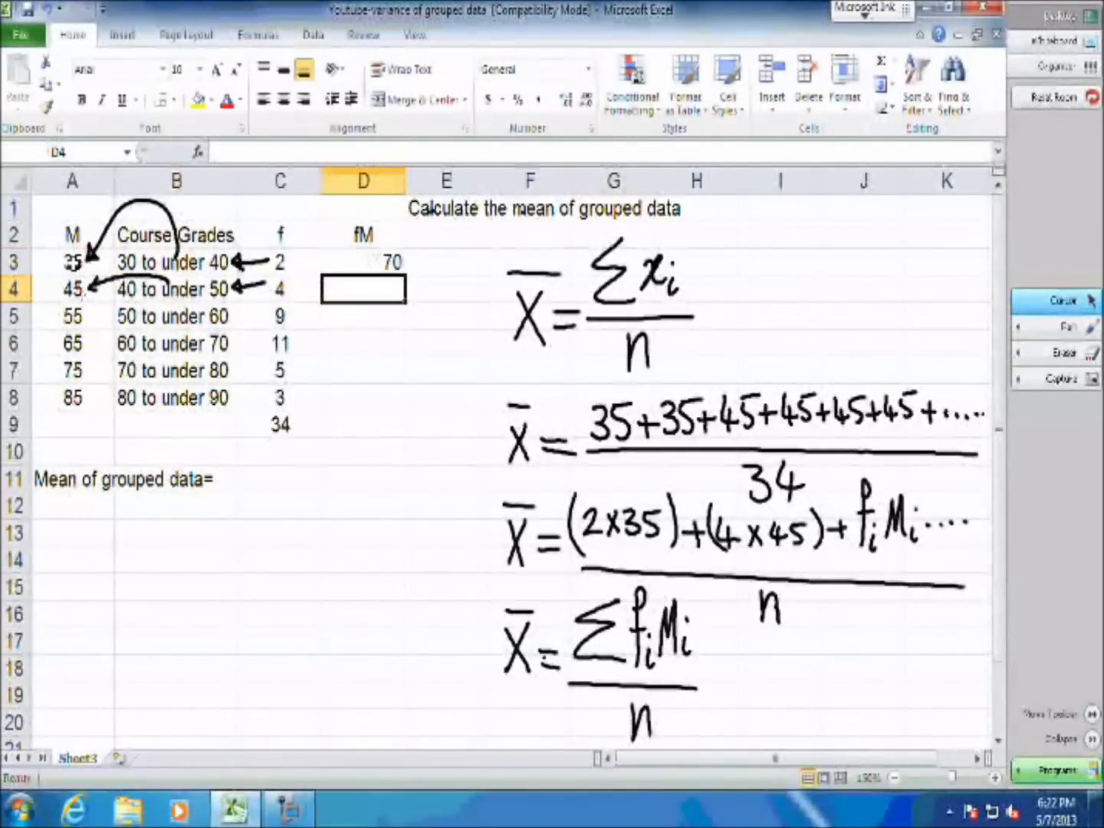
pyautogui.click(361, 262)
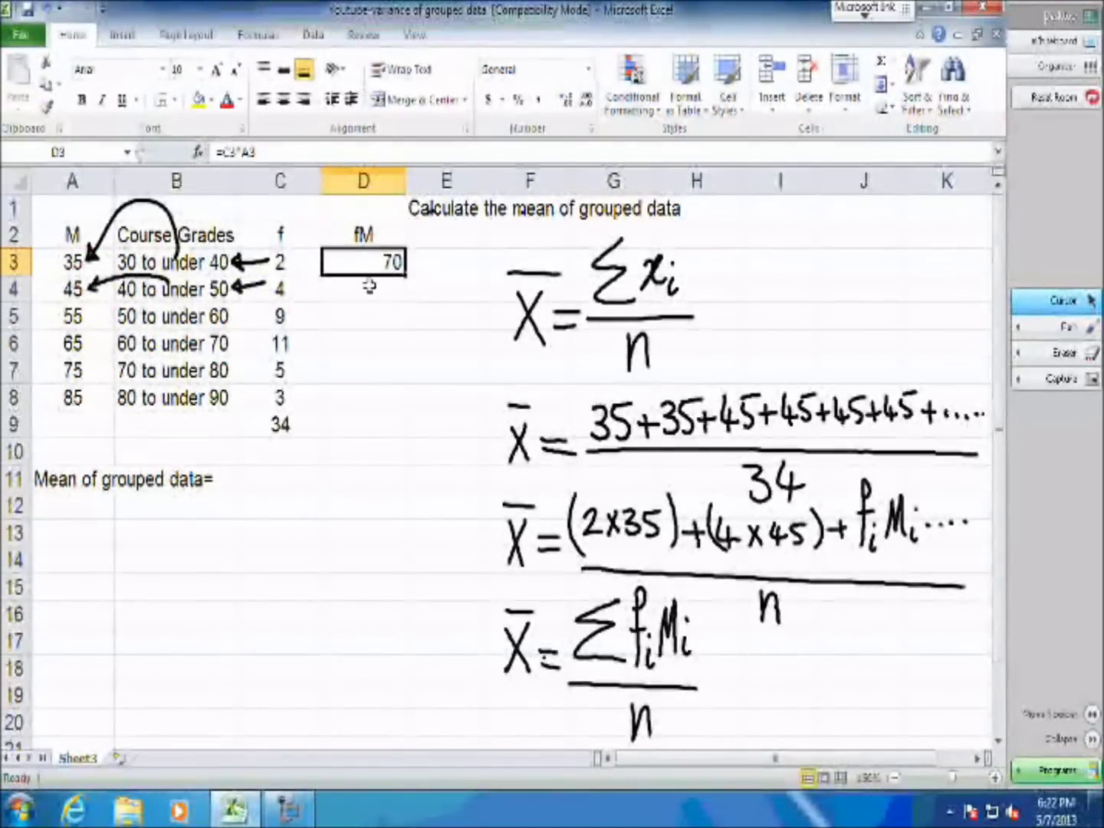
pyautogui.click(369, 288)
pyautogui.click(387, 263)
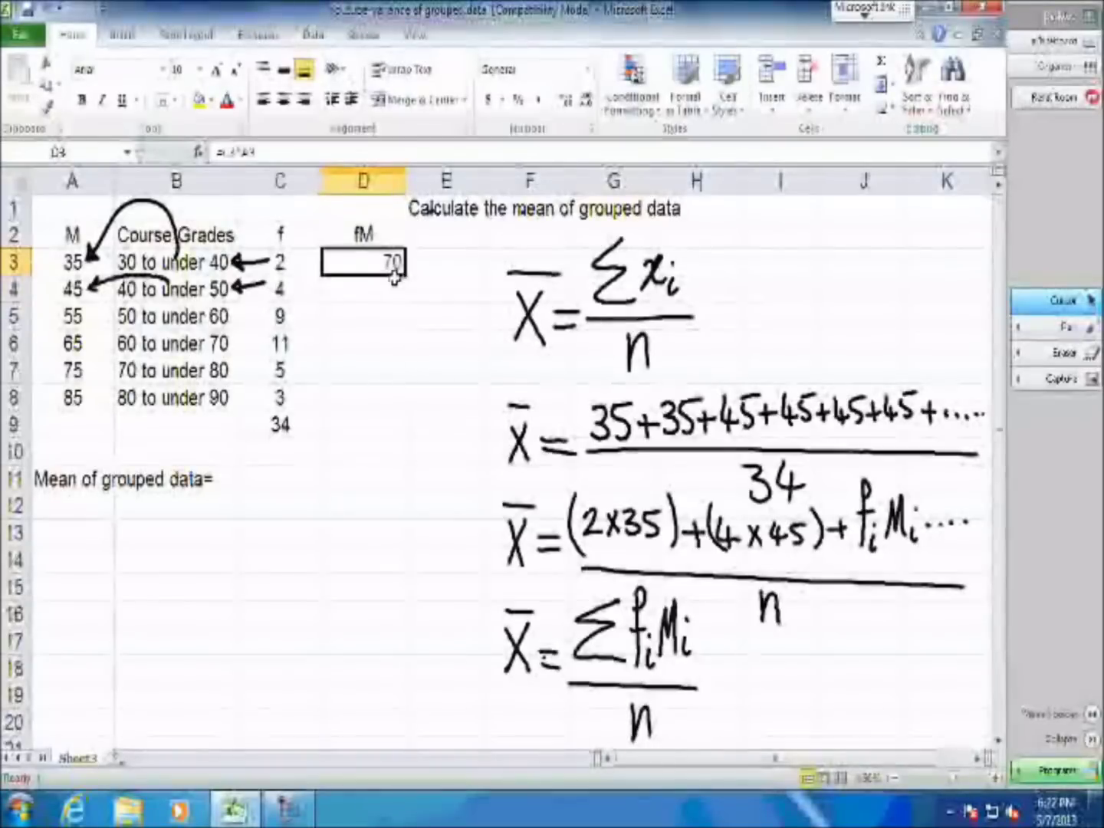
pyautogui.moveTo(405, 271); pyautogui.dragTo(389, 398)
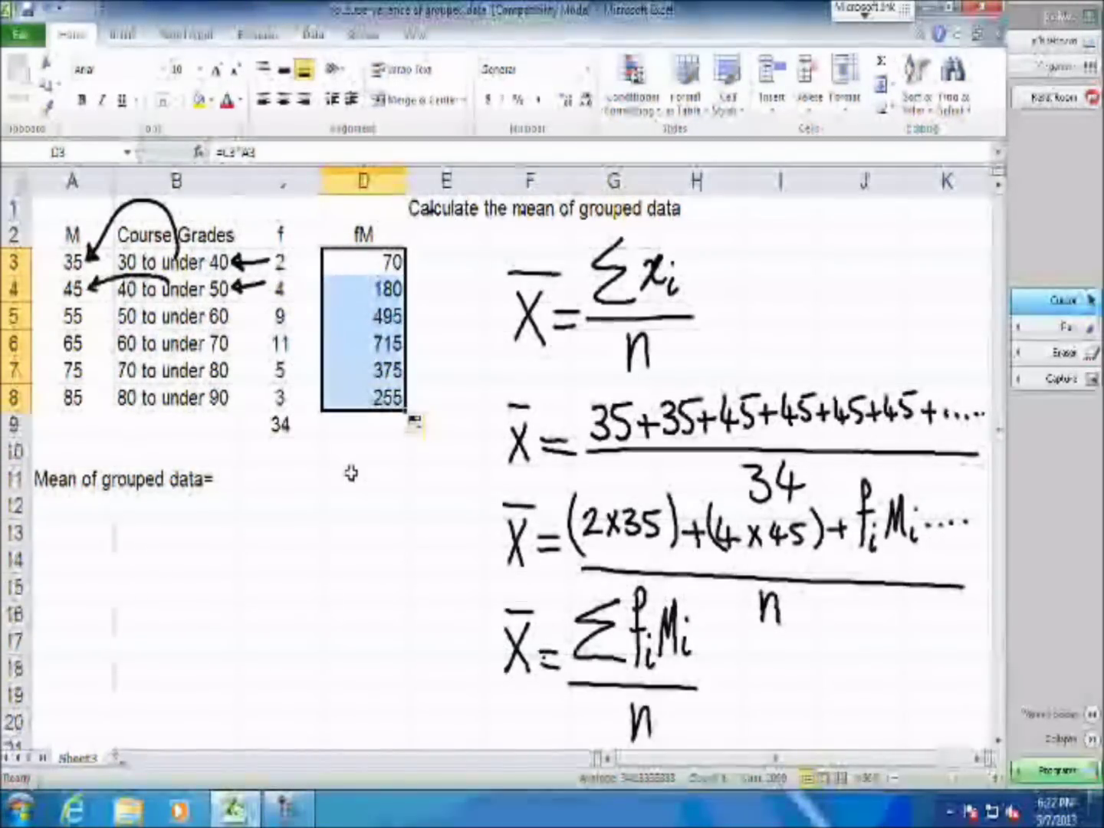
# - Total the fM column in D9 with =sum(D3:D8), giving 2090
pyautogui.click(351, 426)
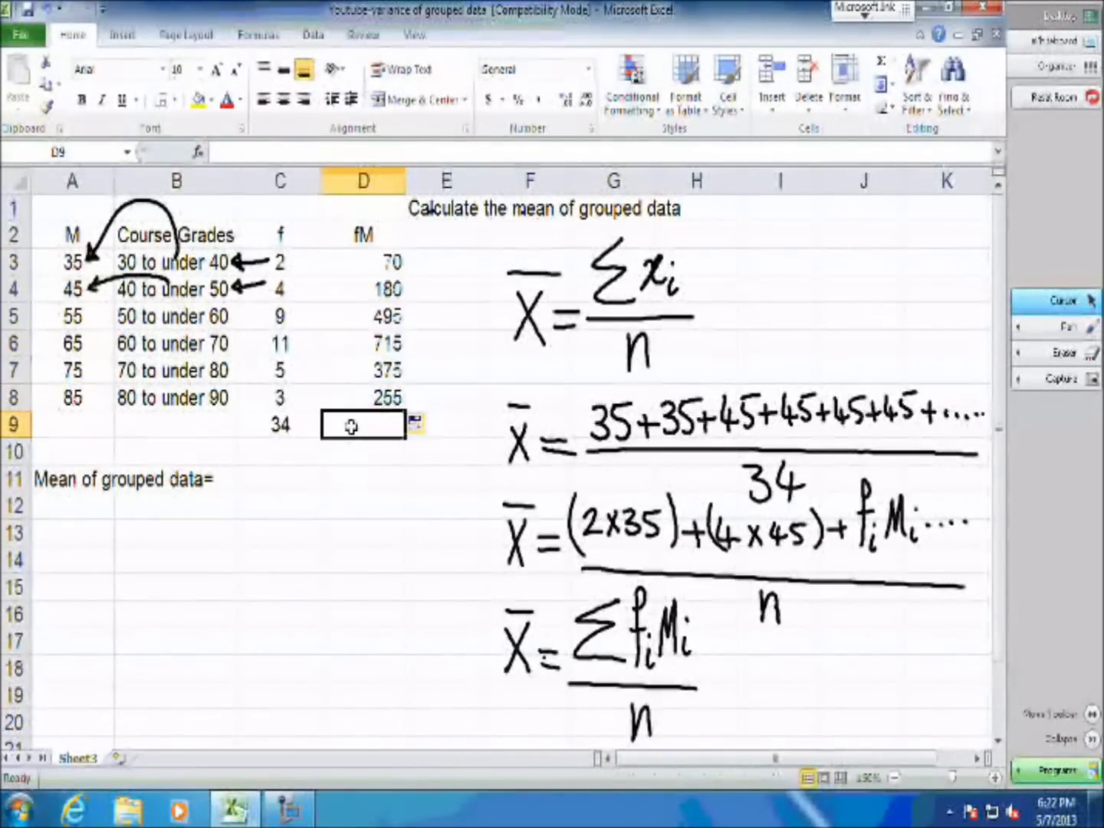
pyautogui.write('=sum(')
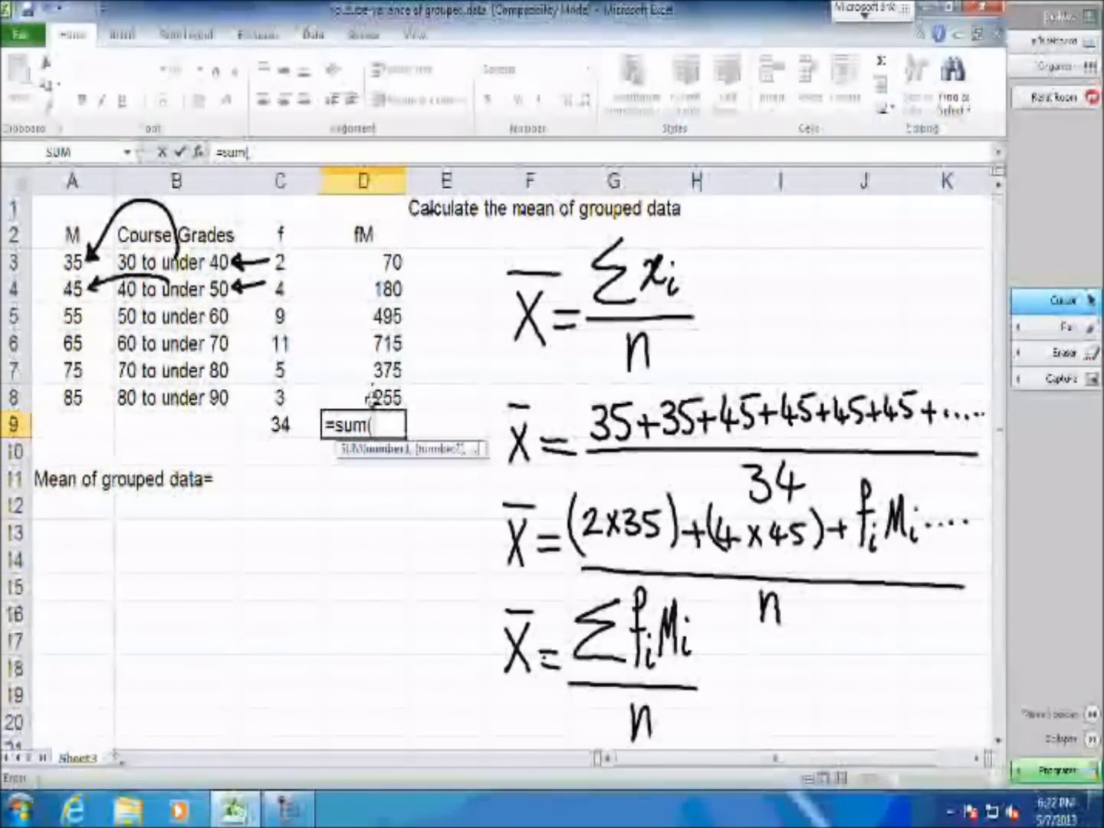
pyautogui.moveTo(360, 397); pyautogui.dragTo(347, 266)
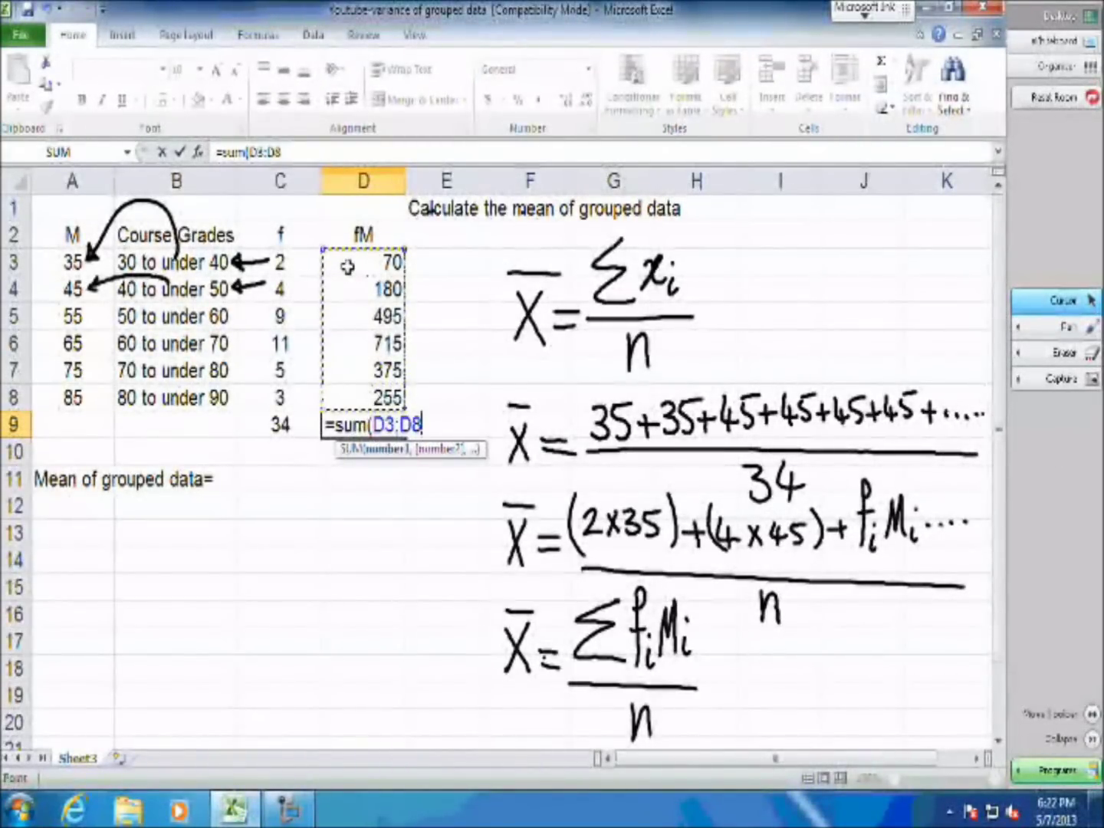
pyautogui.write(')')
pyautogui.press('Return')
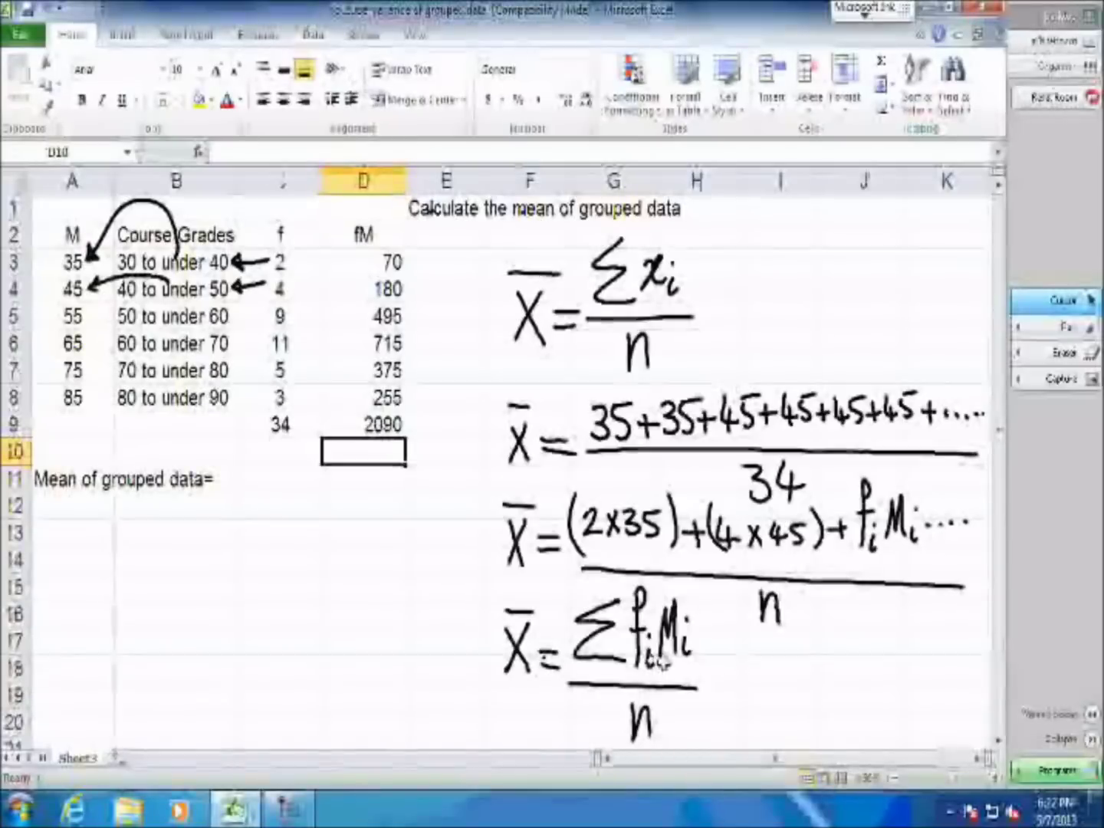
pyautogui.click(364, 424)
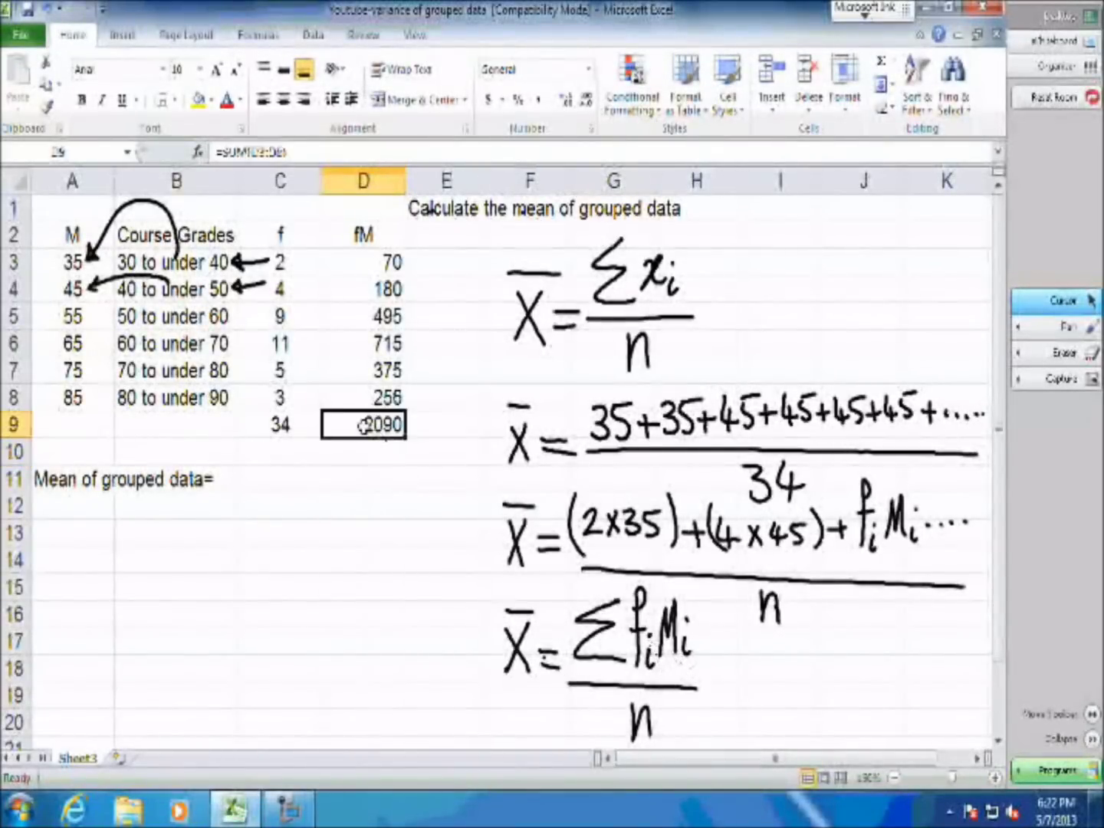
# - Enter =D9/C9 in D11 to show the grouped mean 61.47059
pyautogui.click(361, 475)
pyautogui.write('=')
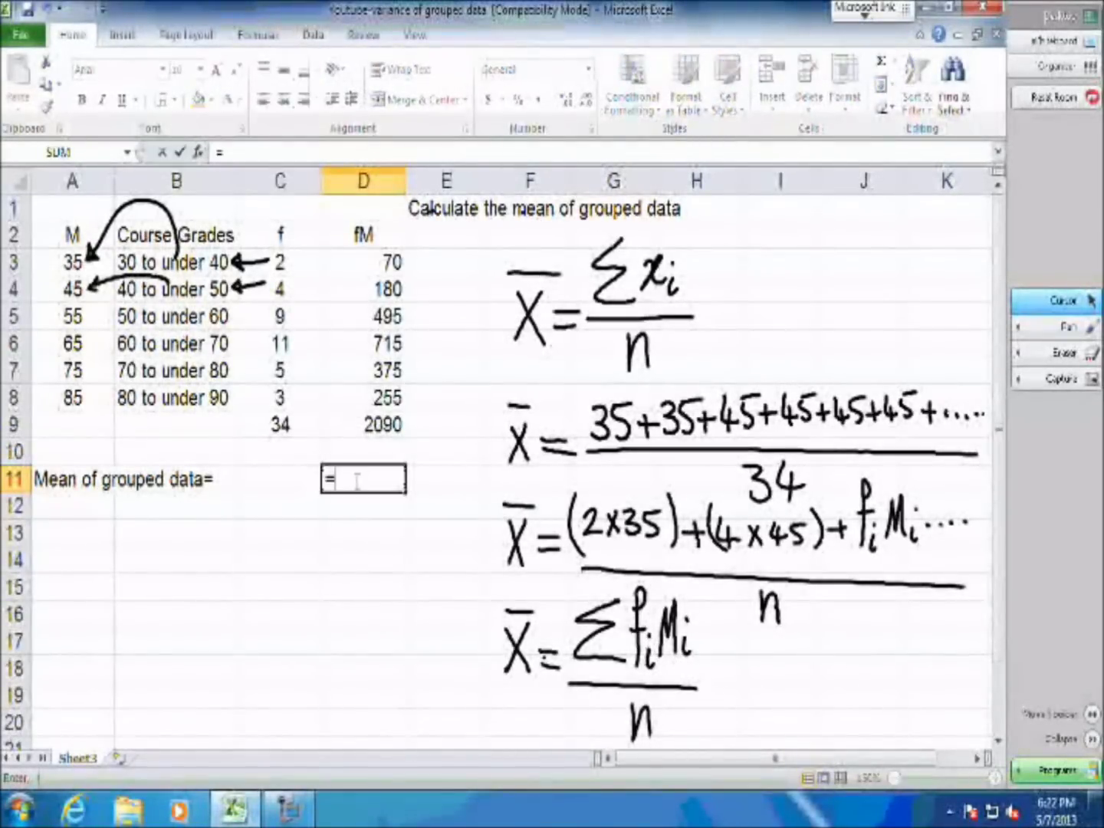
pyautogui.click(354, 428)
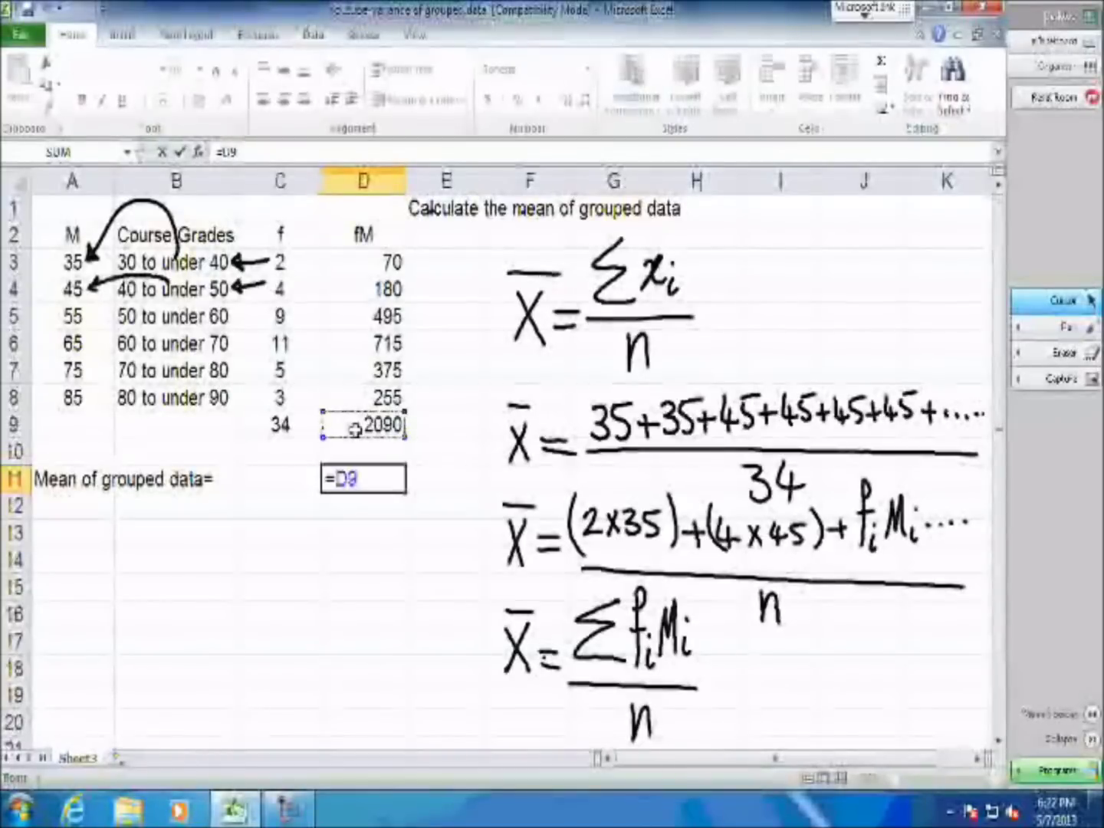
pyautogui.write('/')
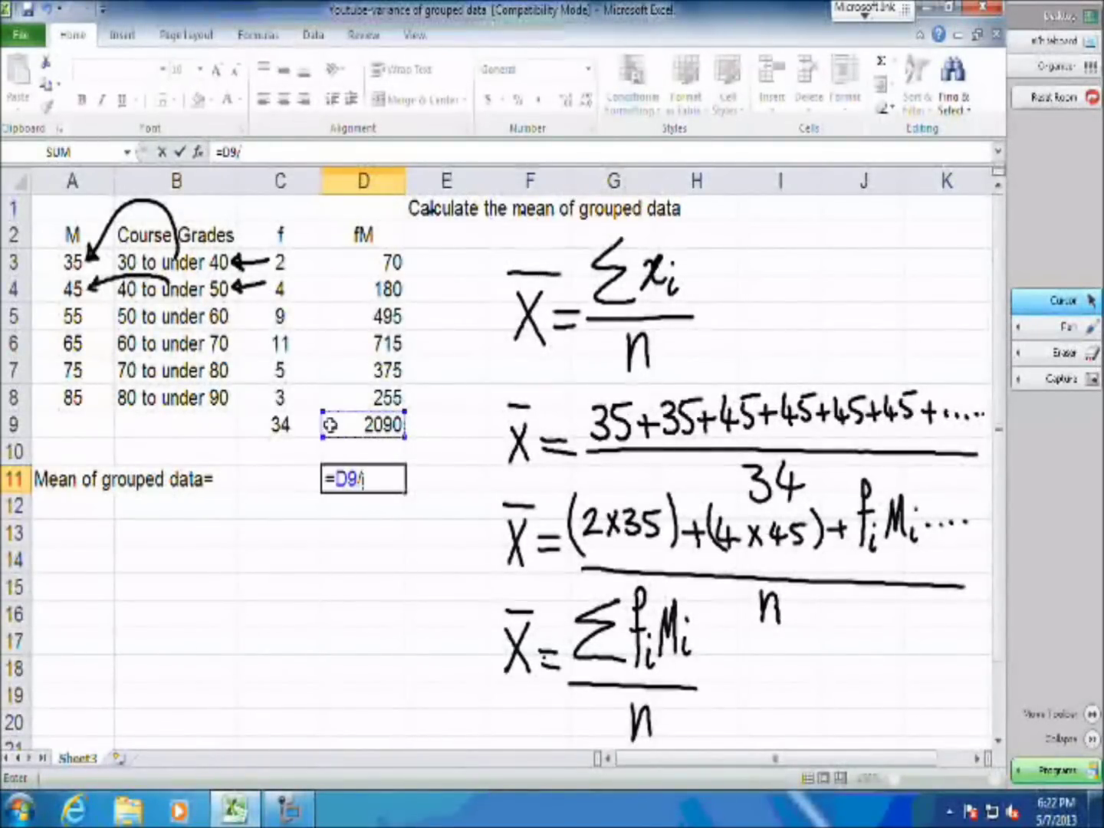
pyautogui.click(285, 423)
pyautogui.press('Return')
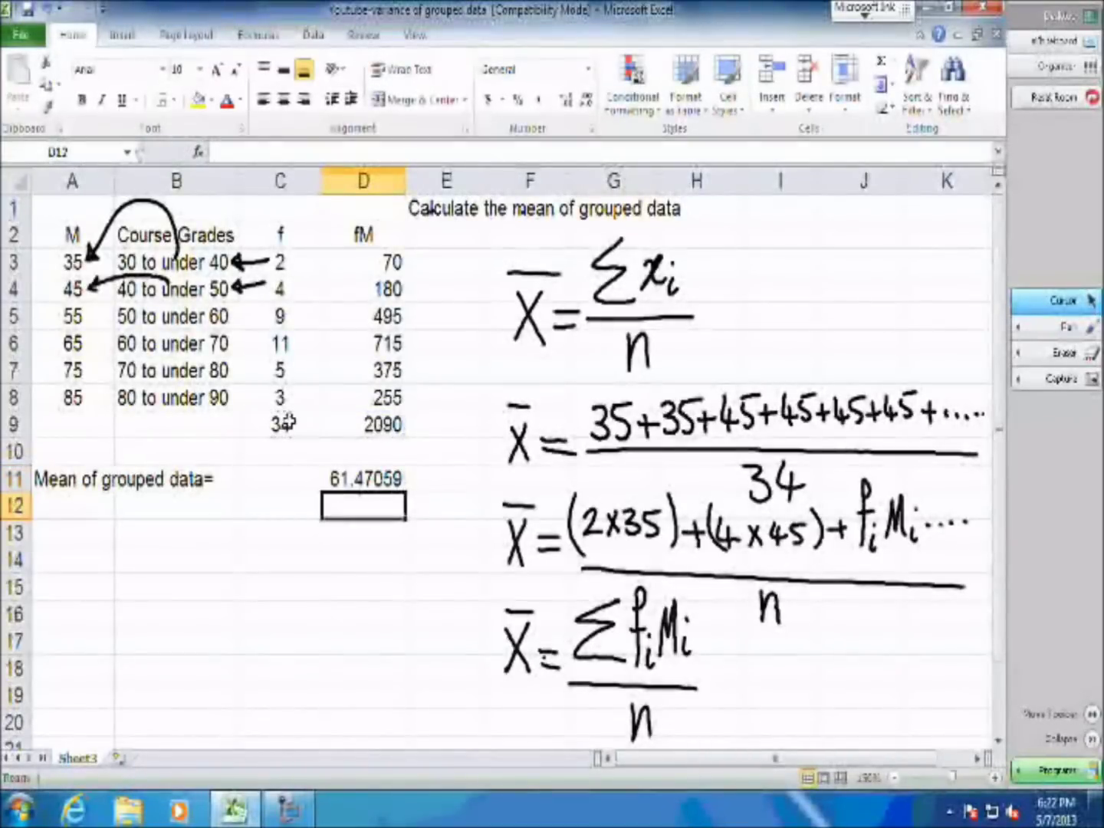